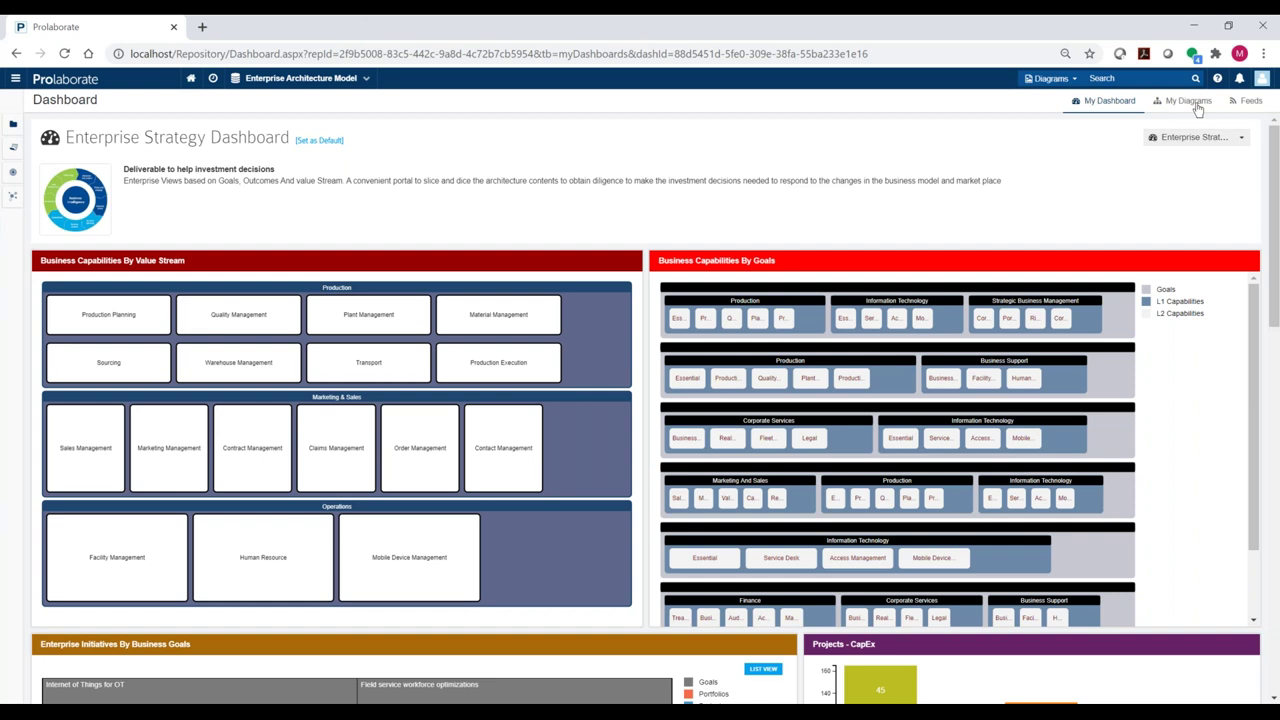
# Try to open the My Diagrams gallery and return to the portal's start page
pyautogui.click(1188, 101)
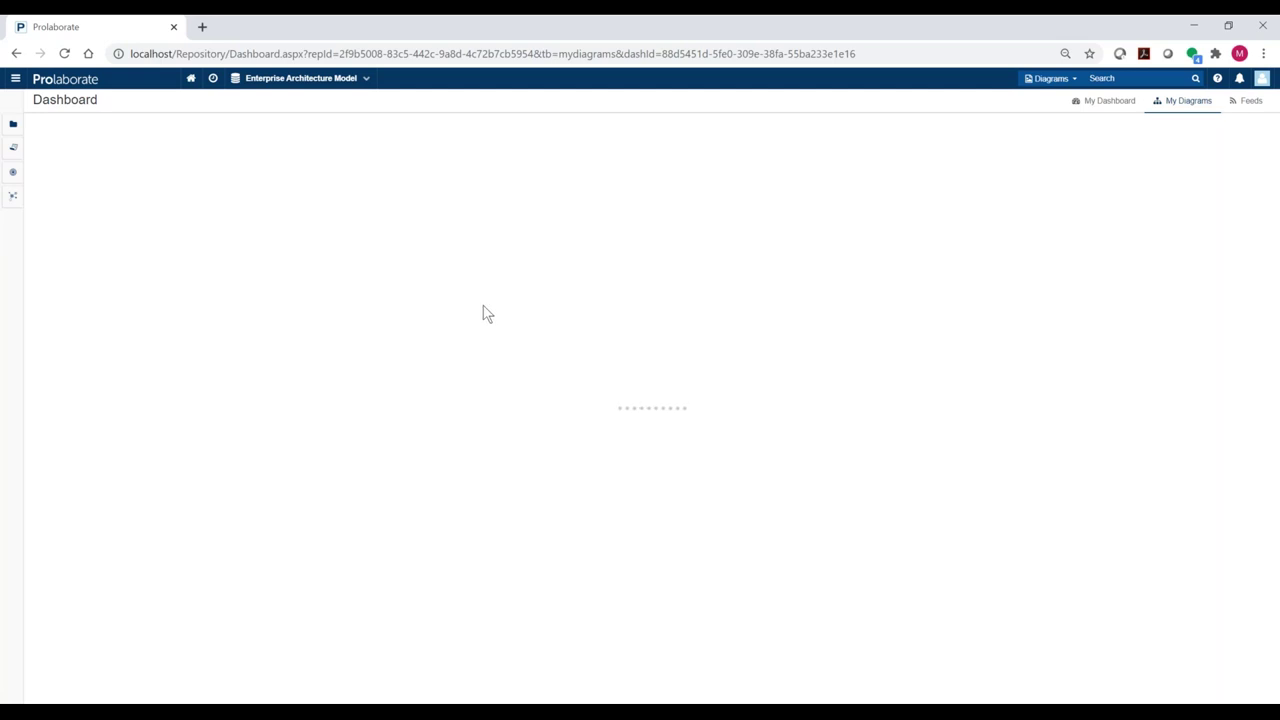
pyautogui.click(74, 80)
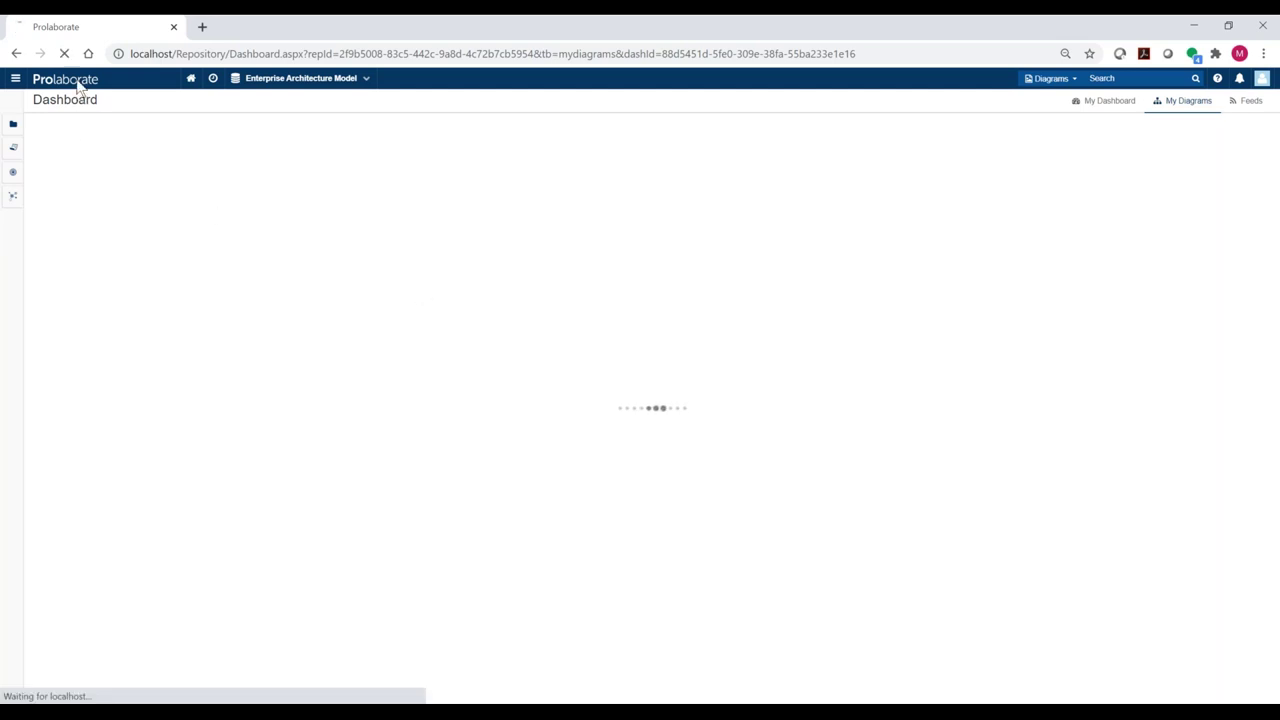
# Load the Prolaborate site afresh from localhost and open the Enterprise Architecture Model repository
pyautogui.click(88, 55)
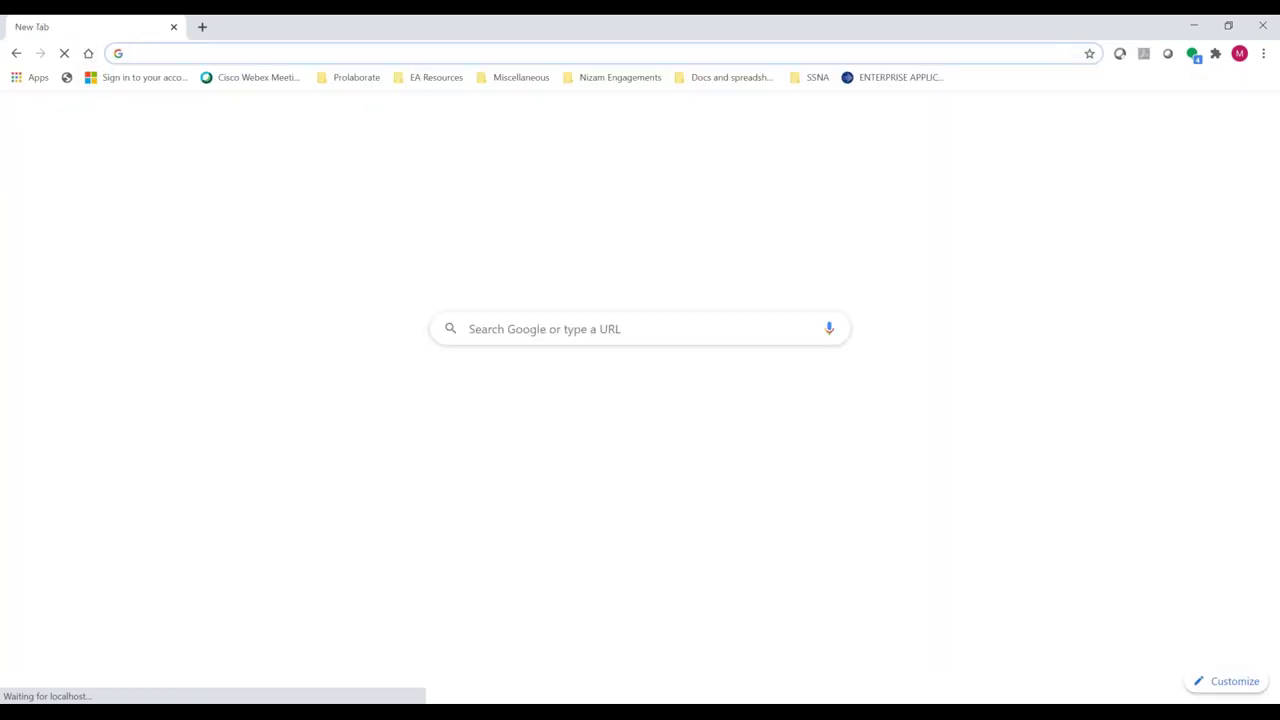
pyautogui.write('loc')
pyautogui.press('Return')
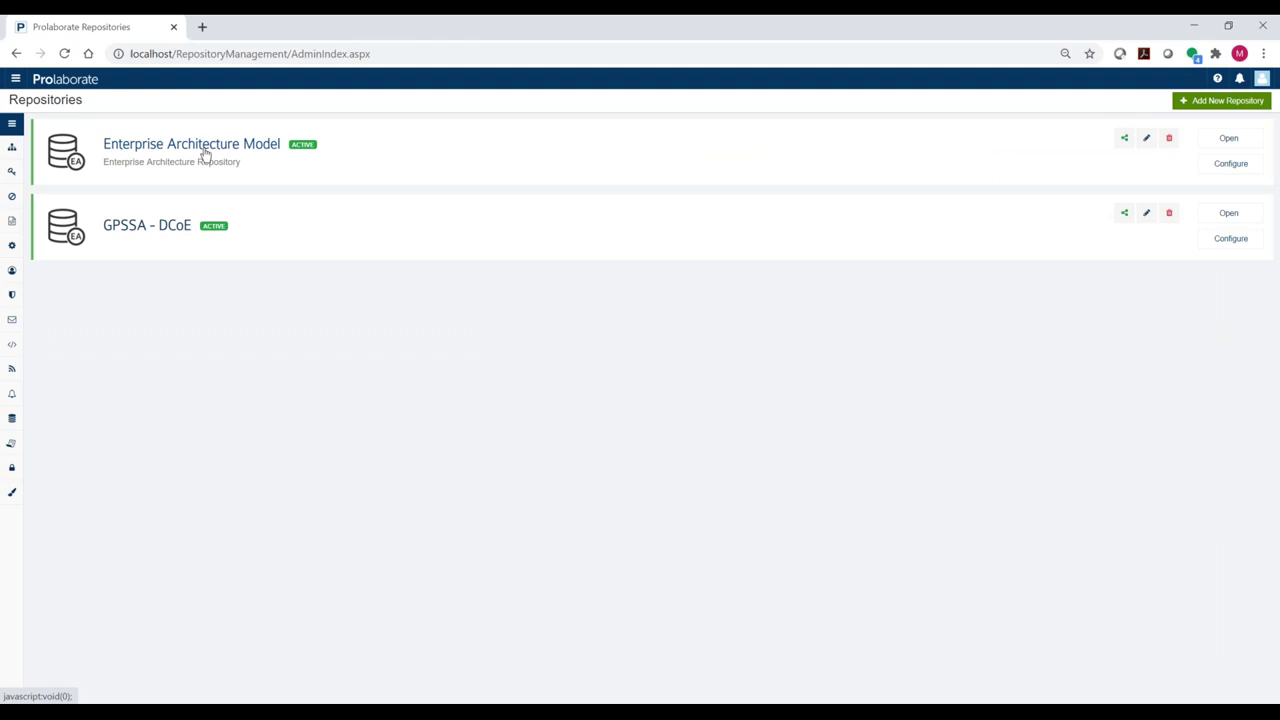
pyautogui.click(204, 152)
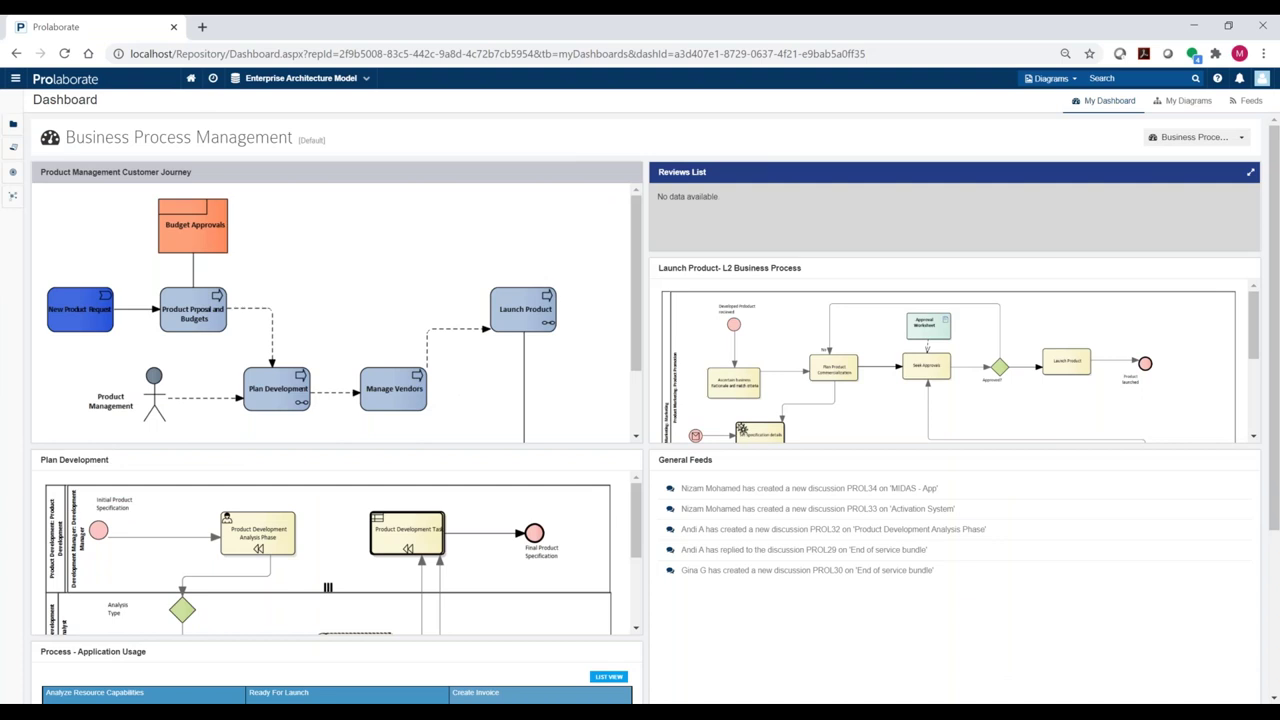
# View the package tree in the Repository Browser and show the My Diagrams gallery
pyautogui.click(14, 123)
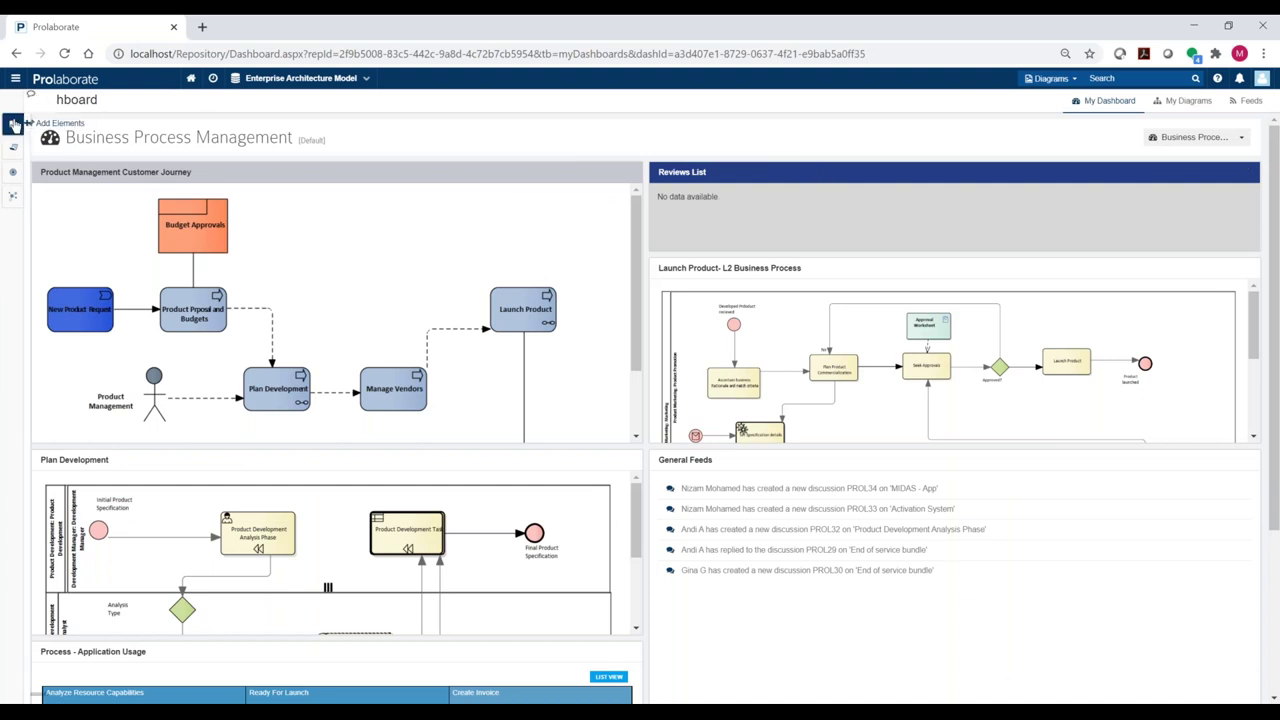
pyautogui.click(34, 147)
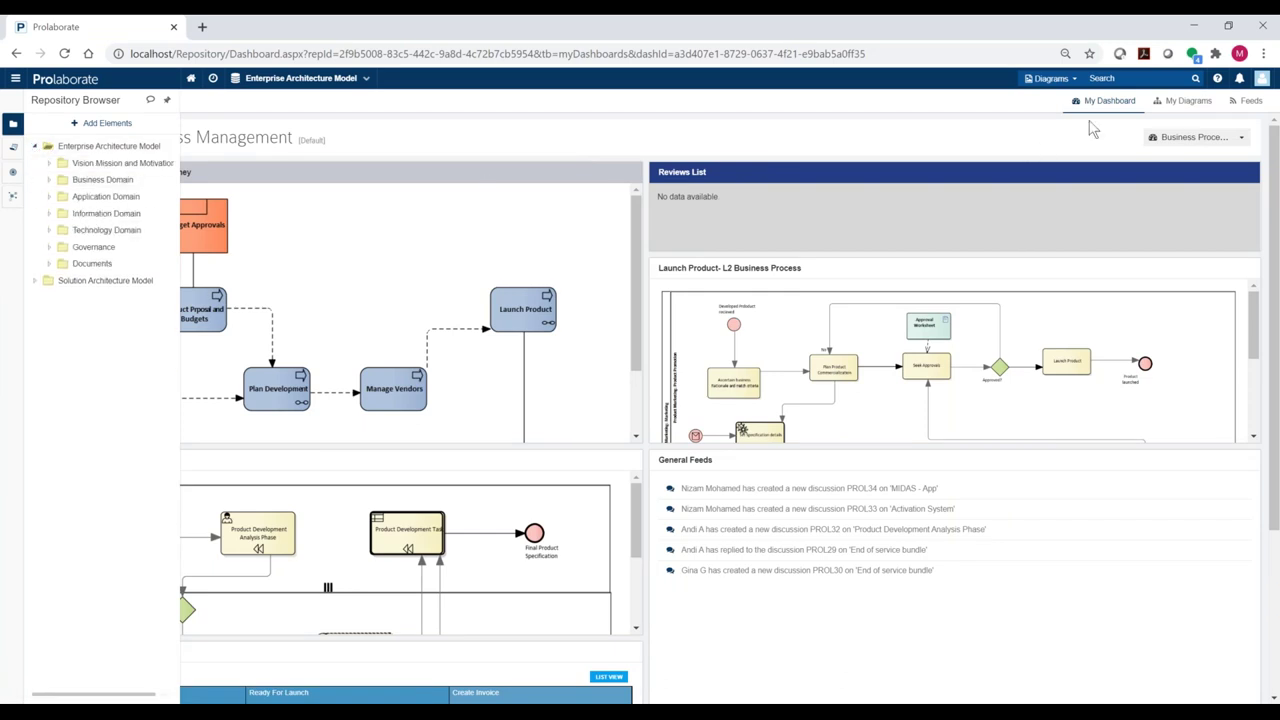
pyautogui.click(1169, 104)
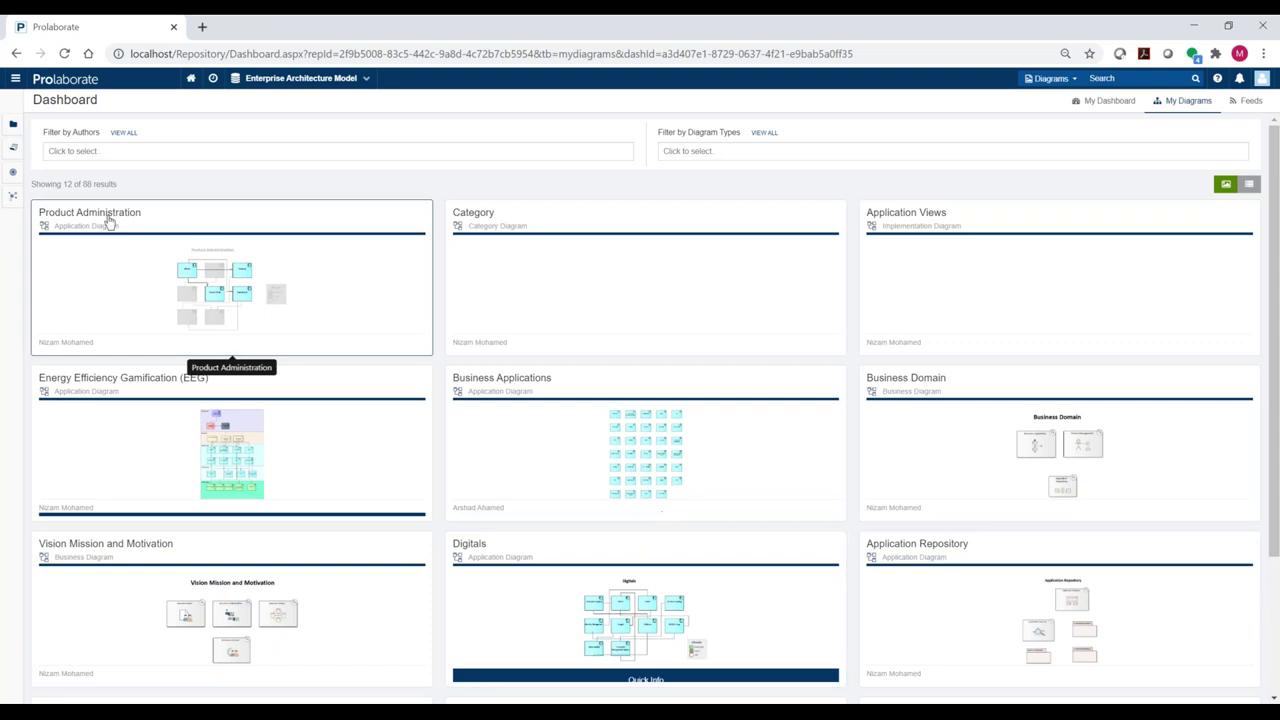
pyautogui.click(15, 80)
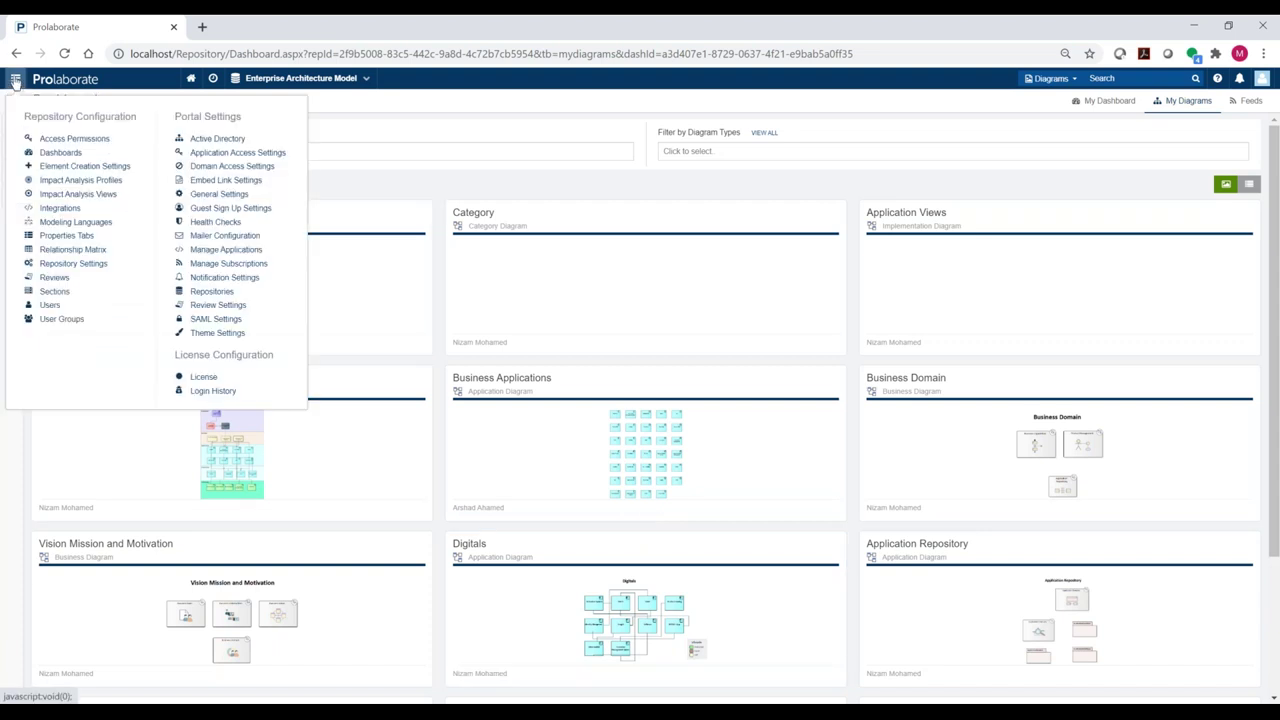
pyautogui.click(528, 120)
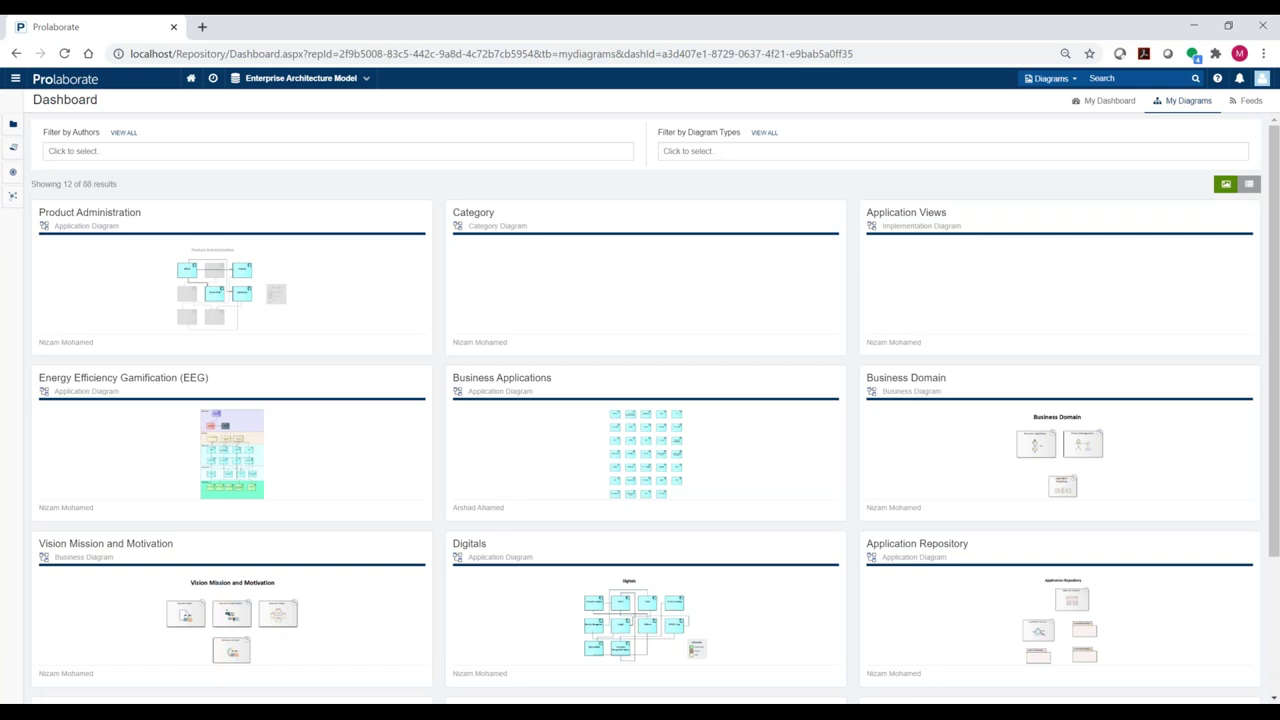
pyautogui.click(16, 79)
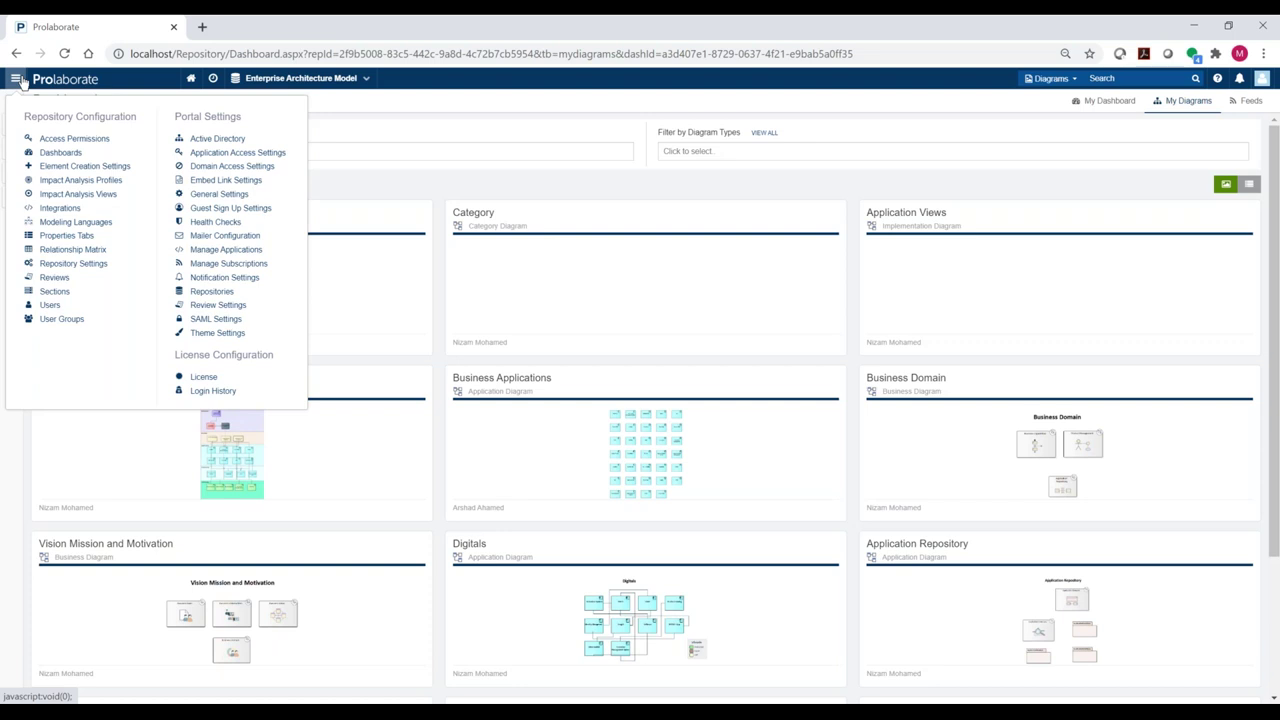
pyautogui.click(356, 123)
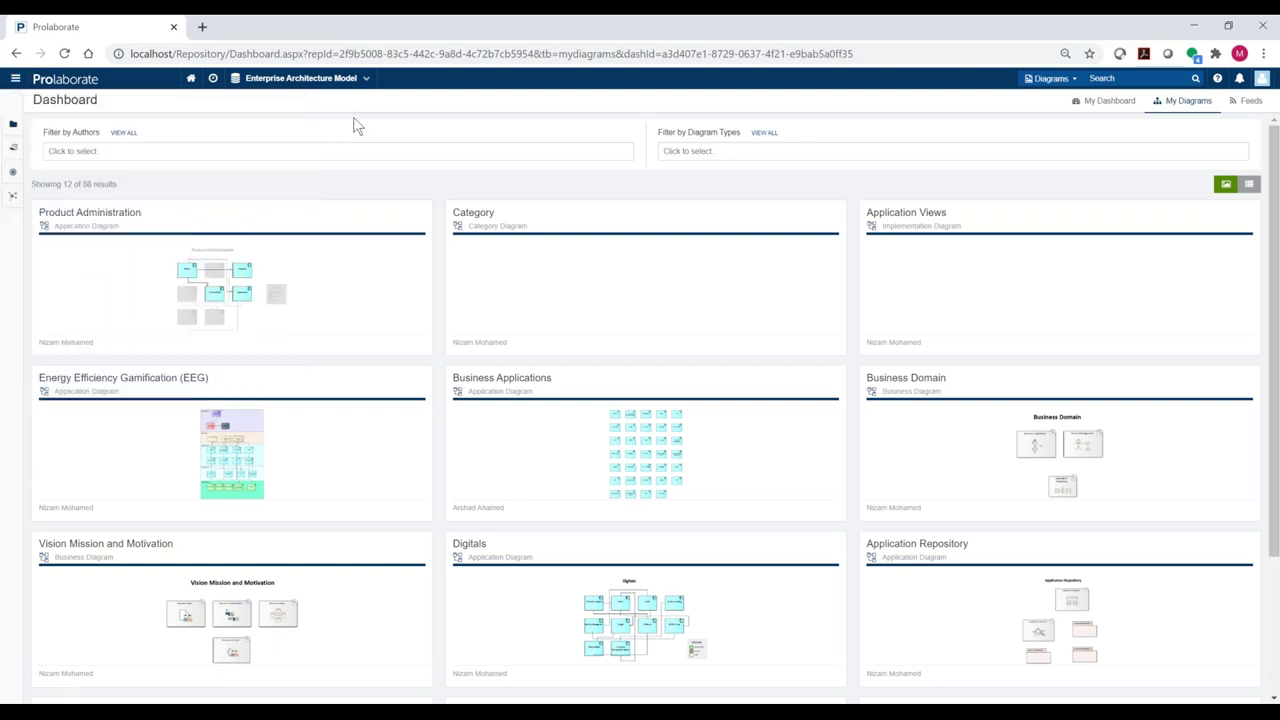
# Show the Repository Browser and pin it open beside the diagrams gallery
pyautogui.click(12, 124)
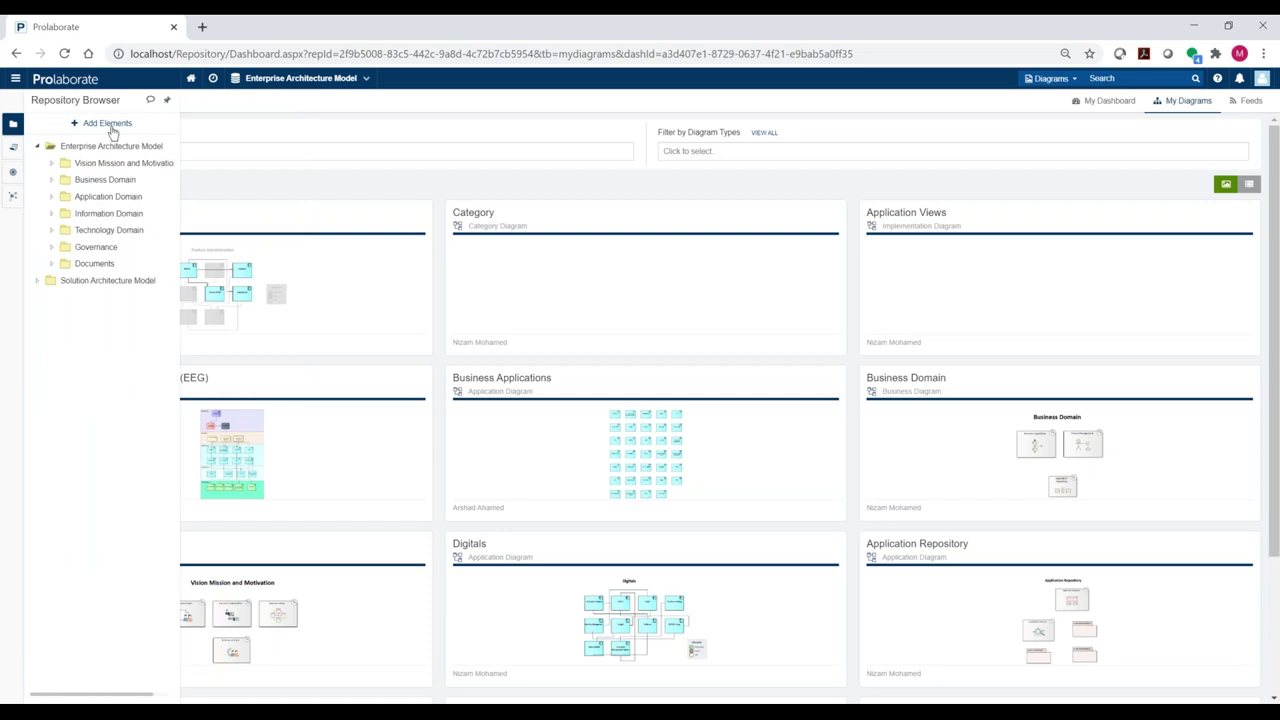
pyautogui.click(168, 104)
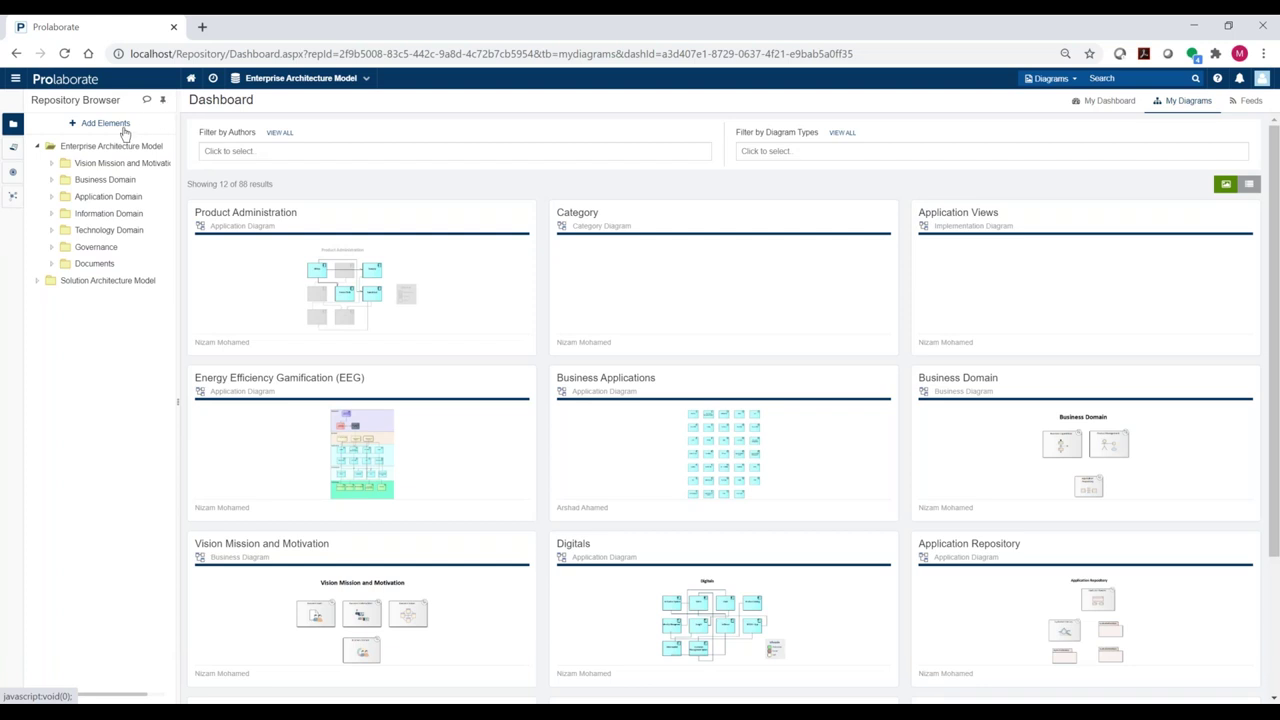
# Enter the sample text afdasdf in cell A1 of the Add Elements grid, and close the grid without saving
pyautogui.click(124, 130)
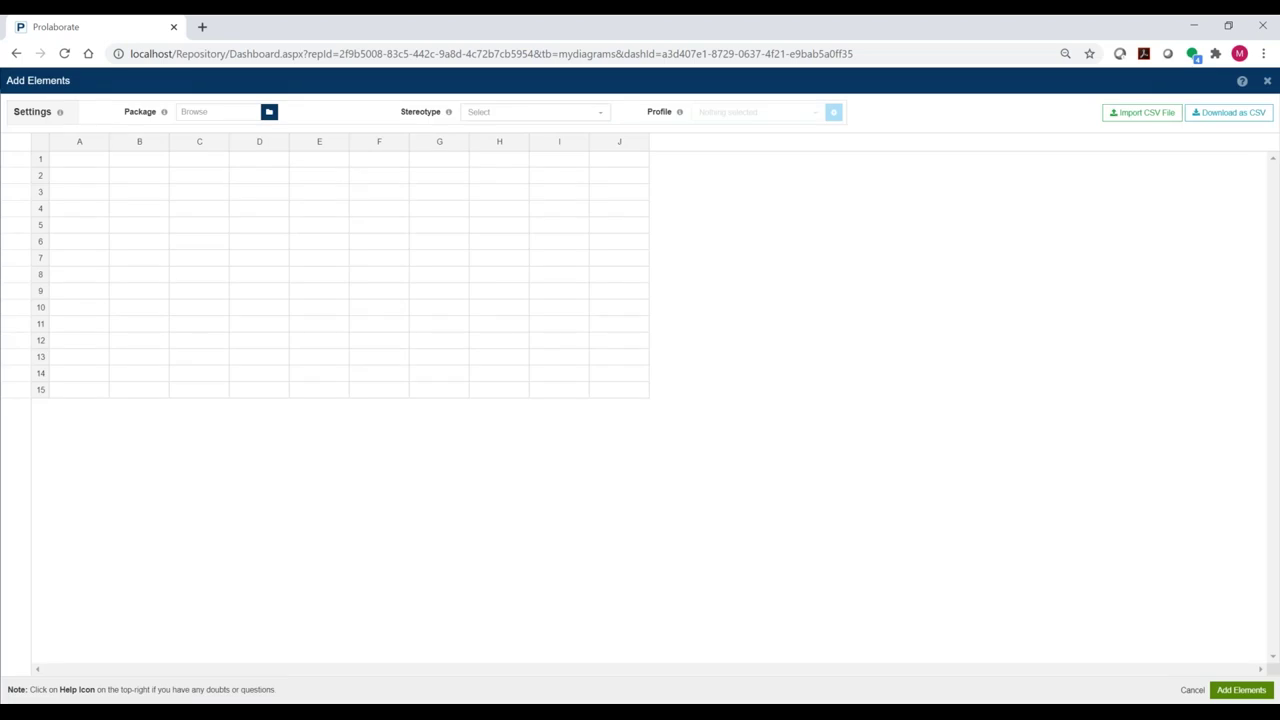
pyautogui.click(101, 166)
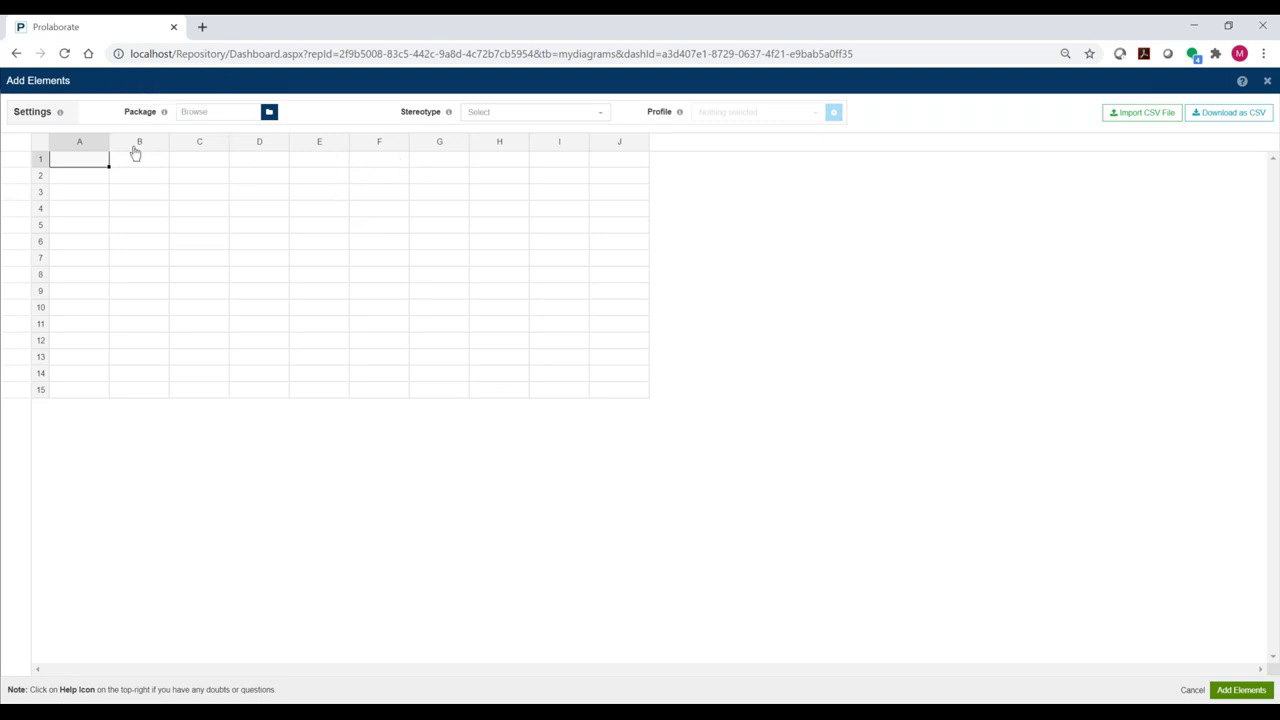
pyautogui.write('afdasdf')
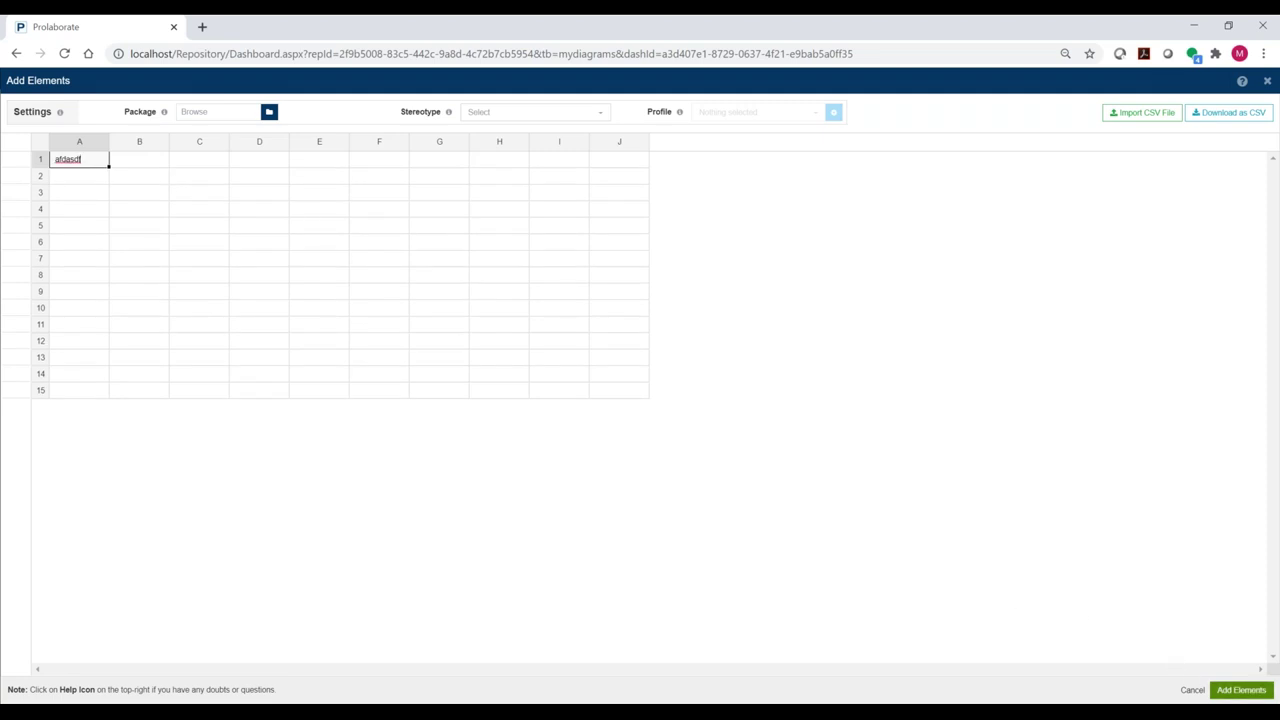
pyautogui.press('Escape')
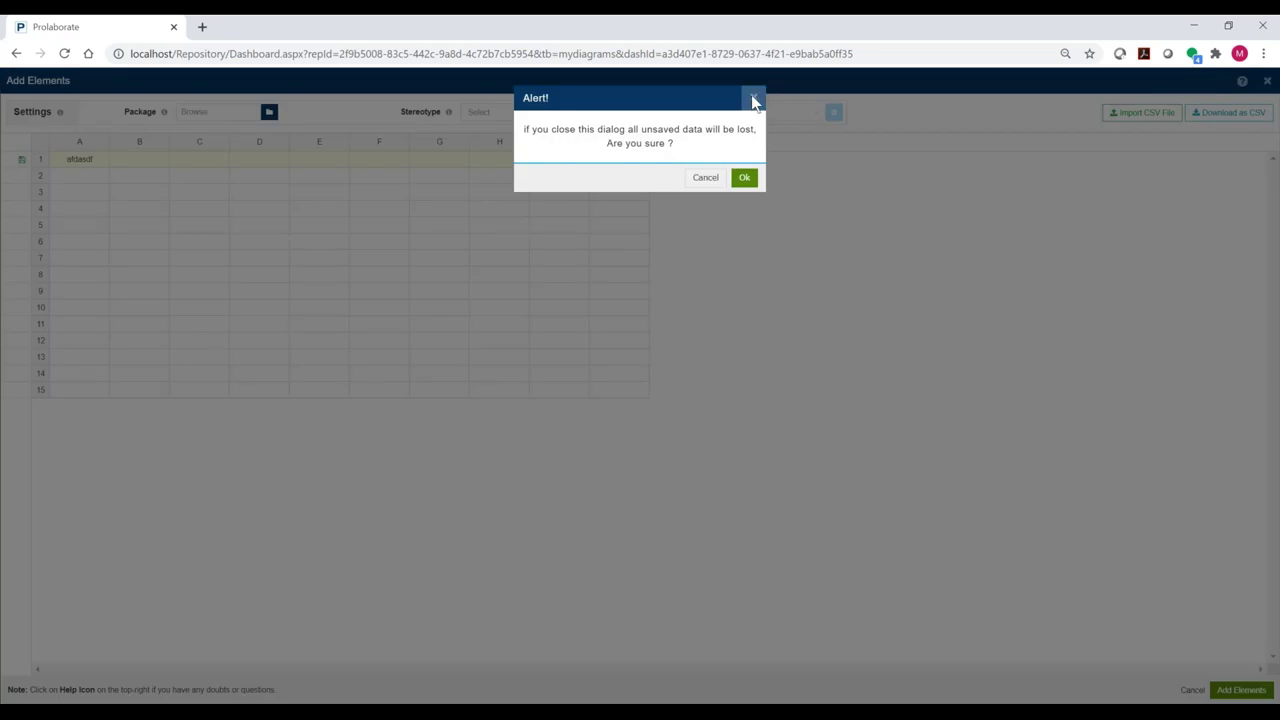
pyautogui.click(742, 179)
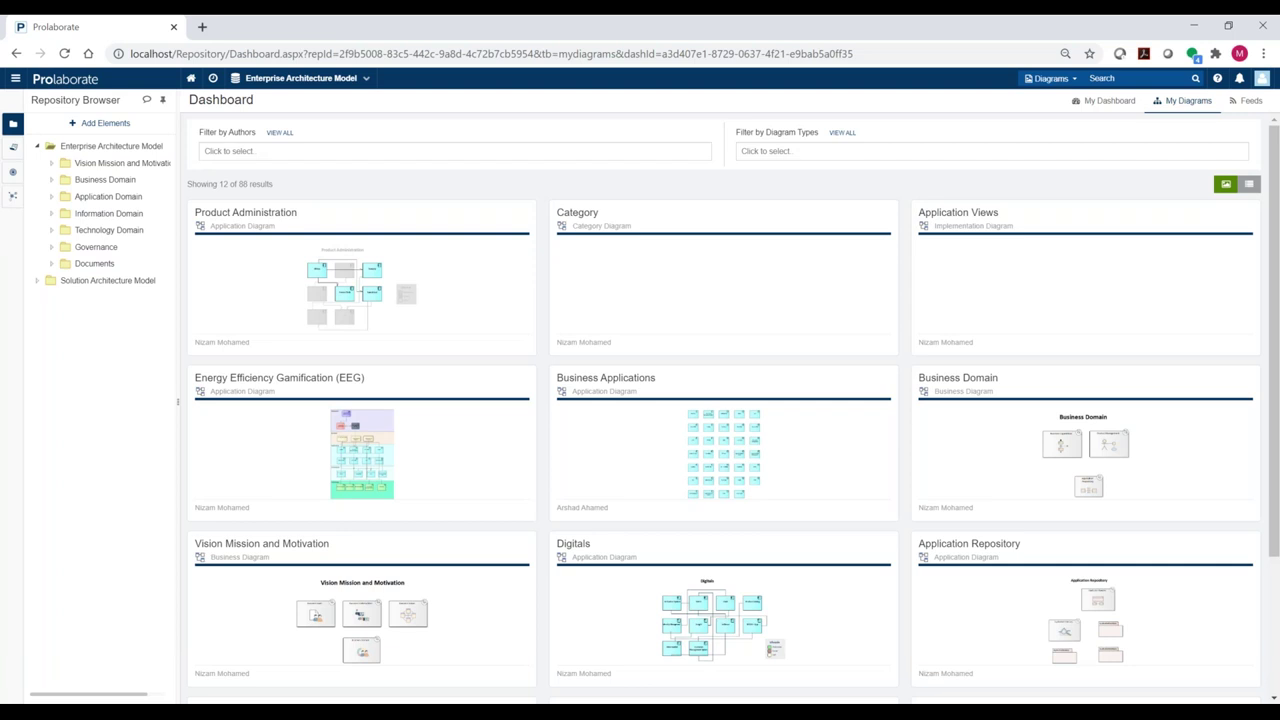
# Go back to My Dashboard, and set the page zoom of the installation guide's architecture diagram to 110%
pyautogui.moveTo(701, 208)
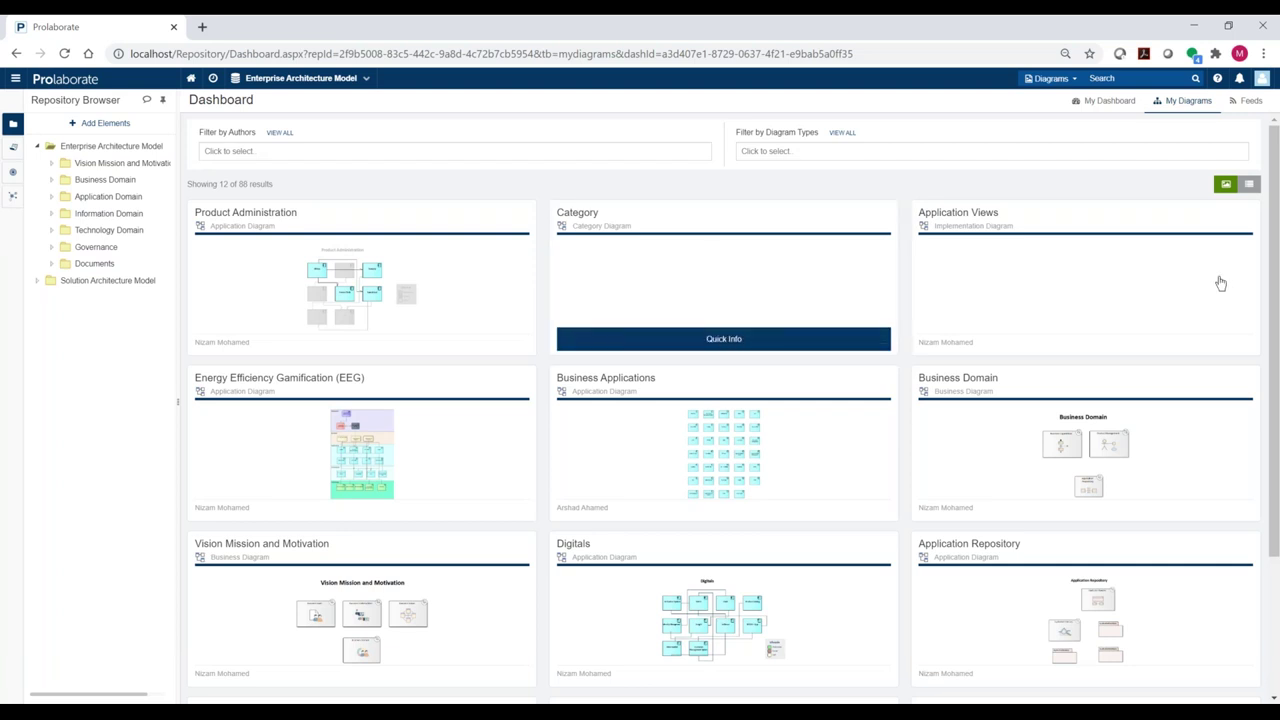
pyautogui.click(1097, 103)
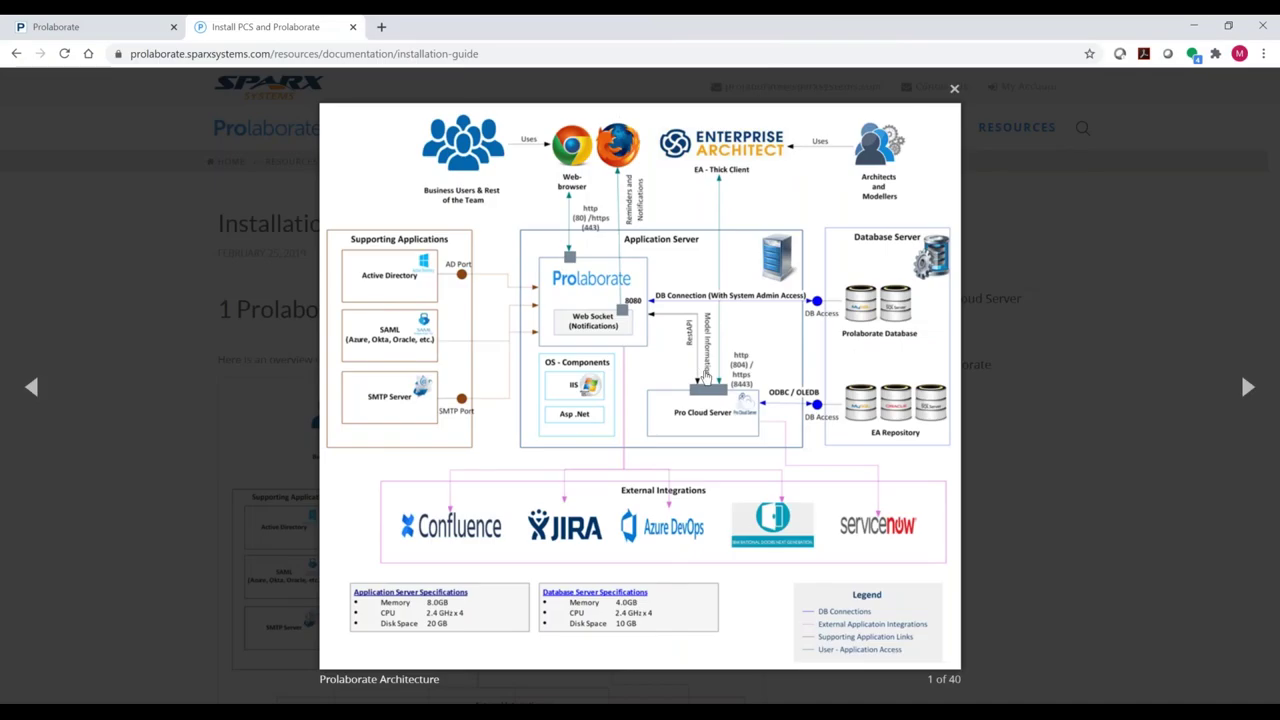
pyautogui.hotkey('ctrl', '+')
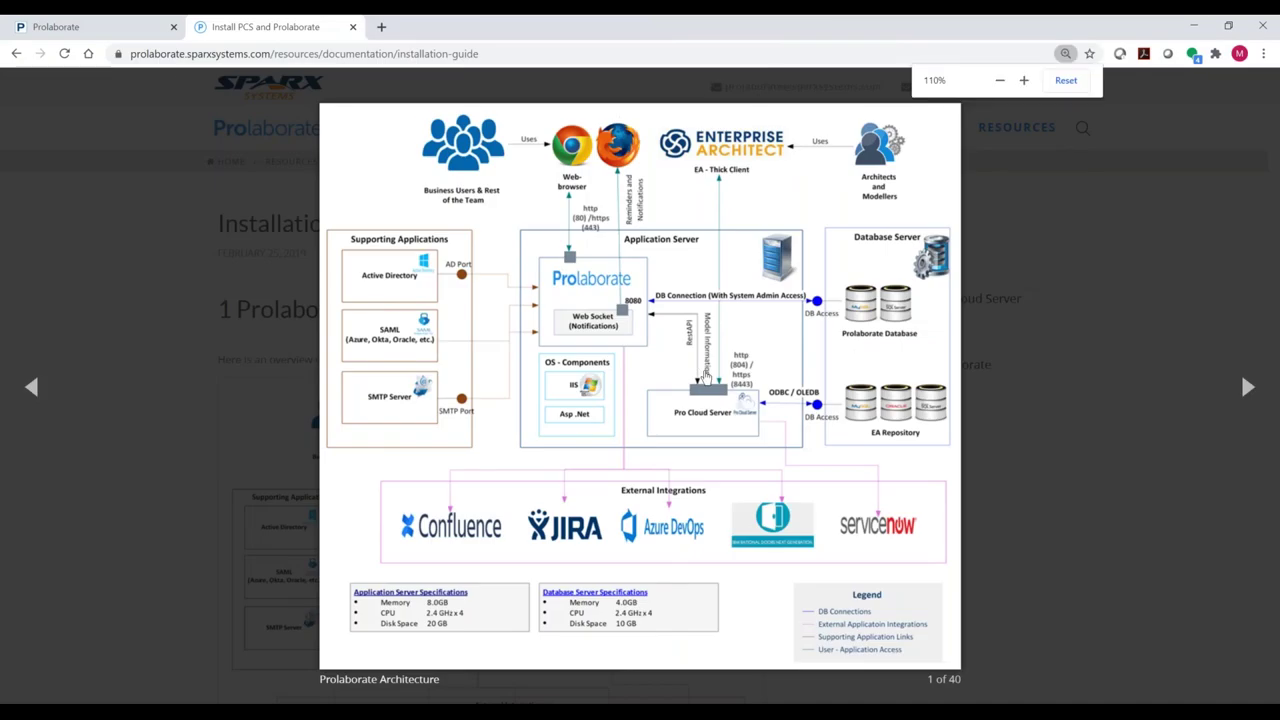
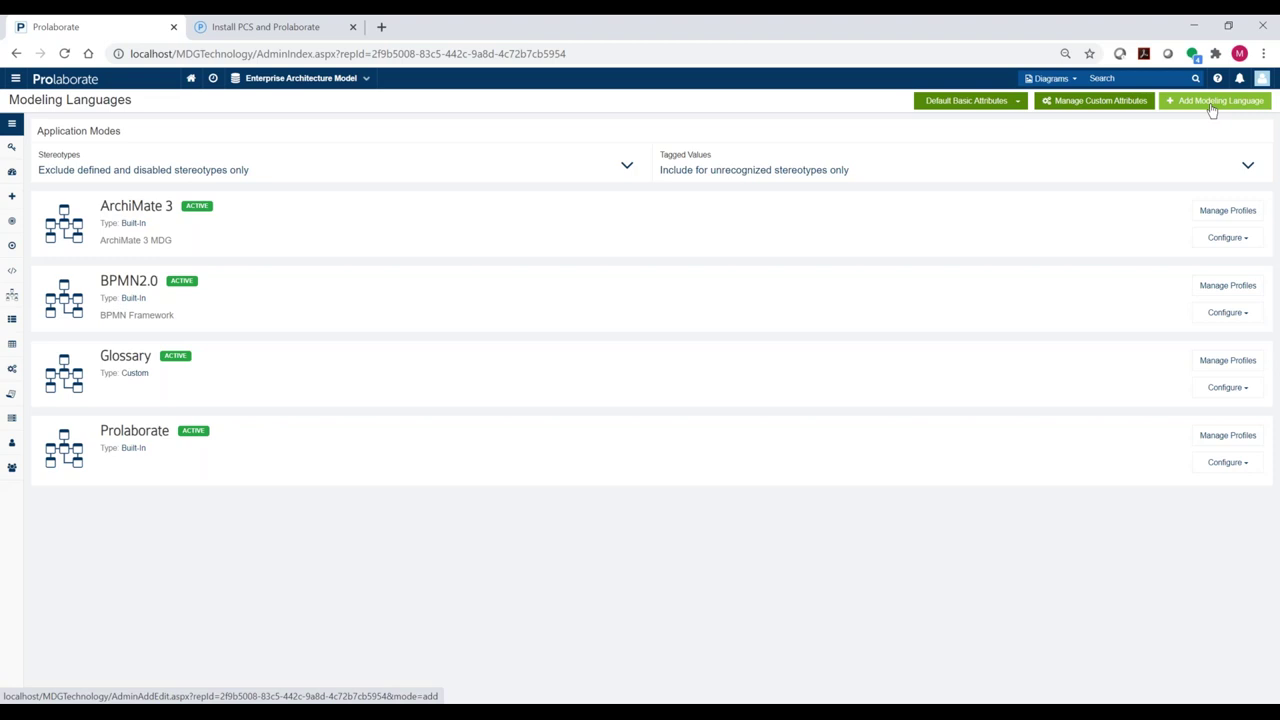
# Try to add an EA Custom Attribute named NewTag with an Enum type to the custom attributes, and discard it
pyautogui.click(1134, 104)
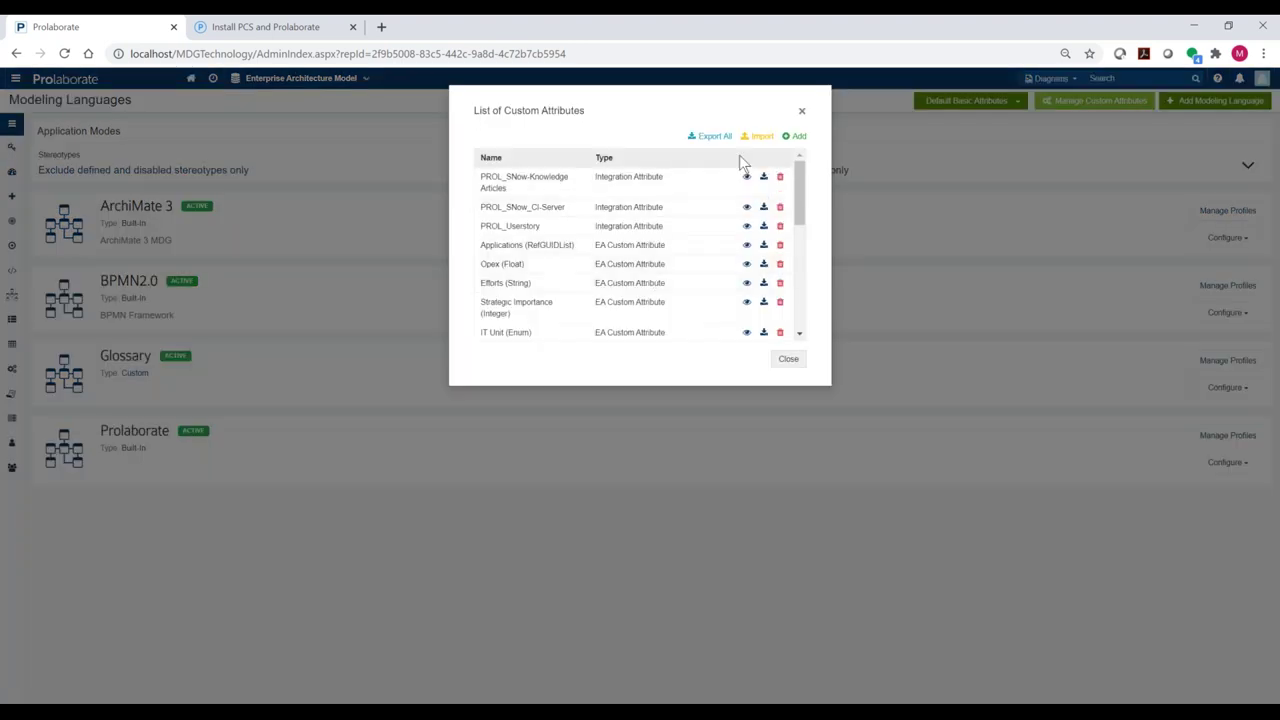
pyautogui.click(796, 137)
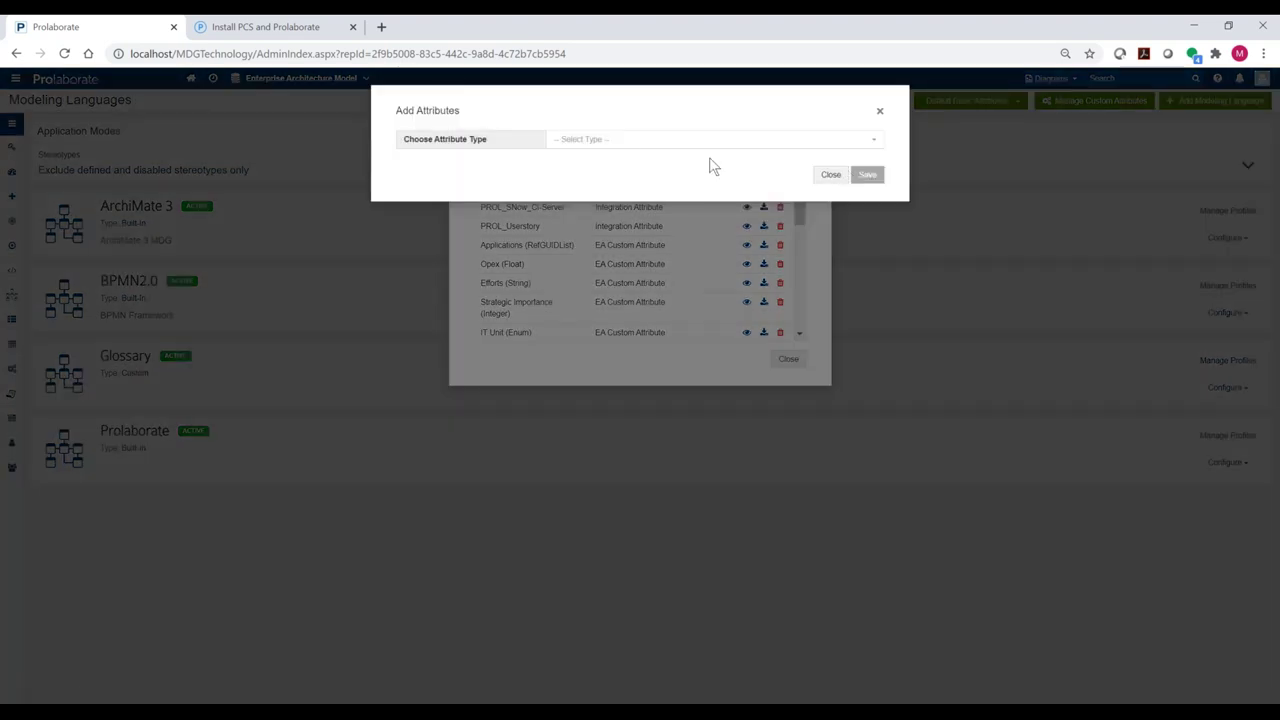
pyautogui.click(629, 147)
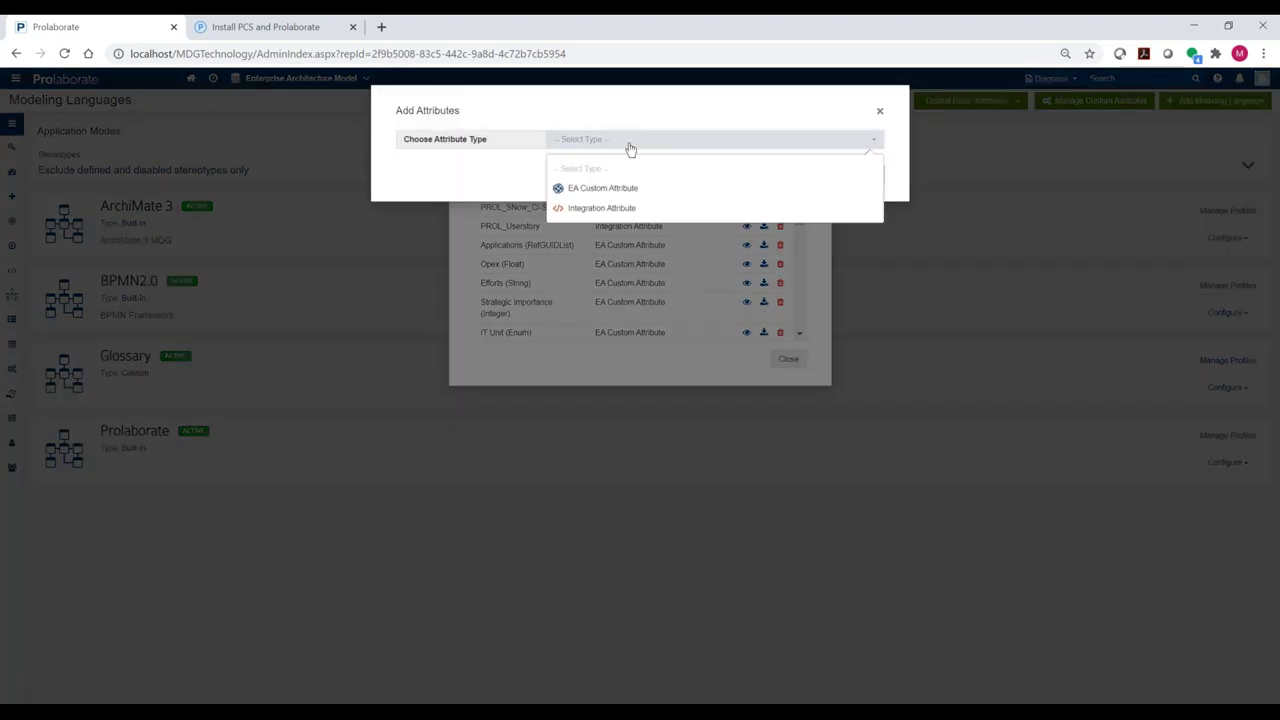
pyautogui.click(624, 190)
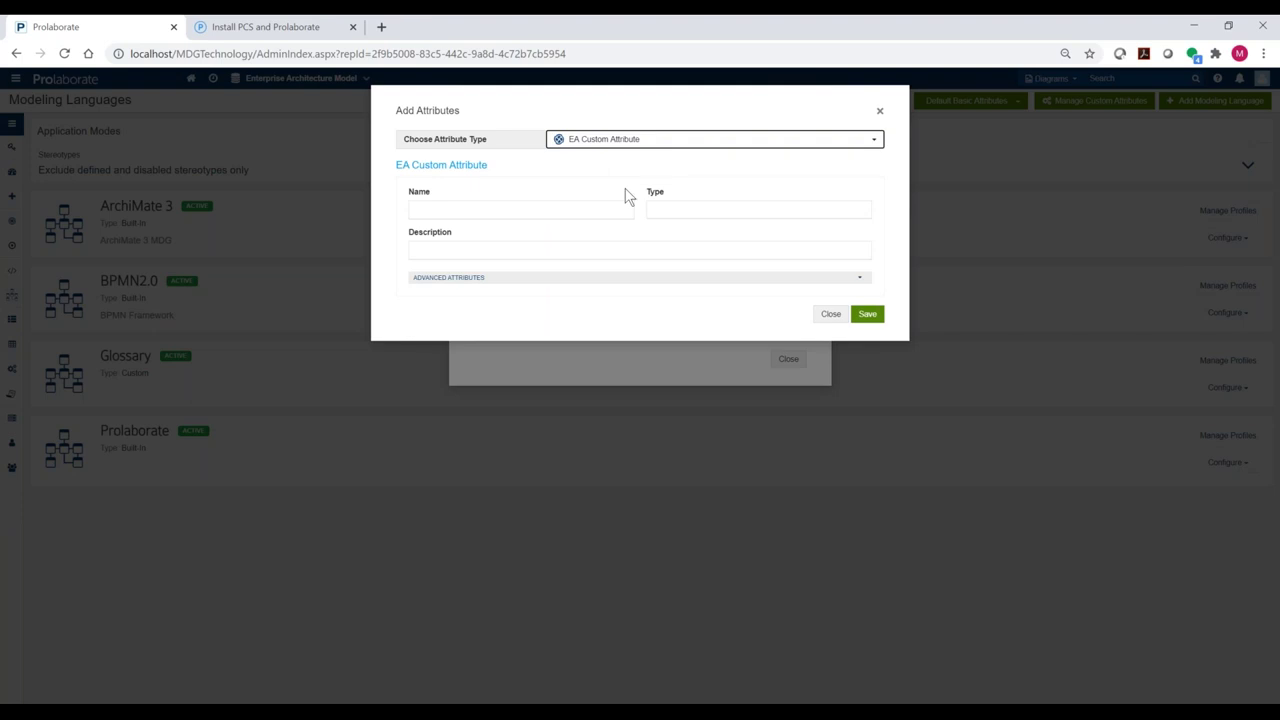
pyautogui.click(597, 215)
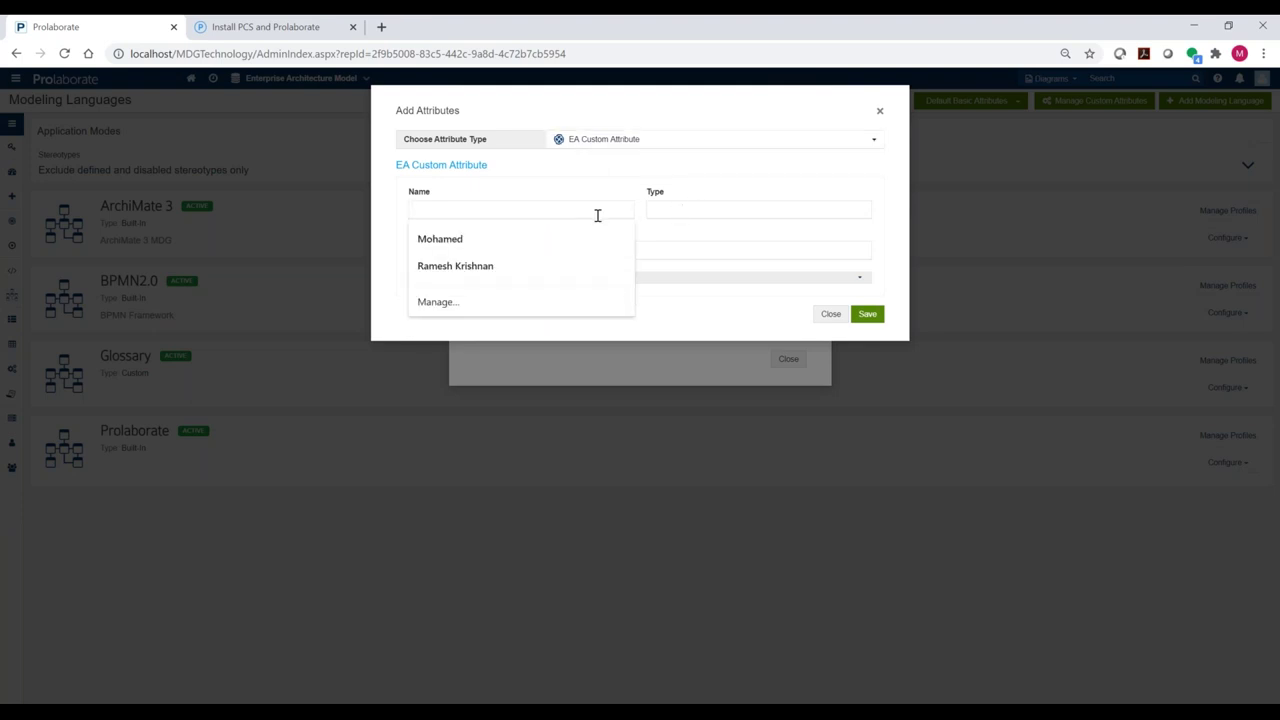
pyautogui.write('NewTag')
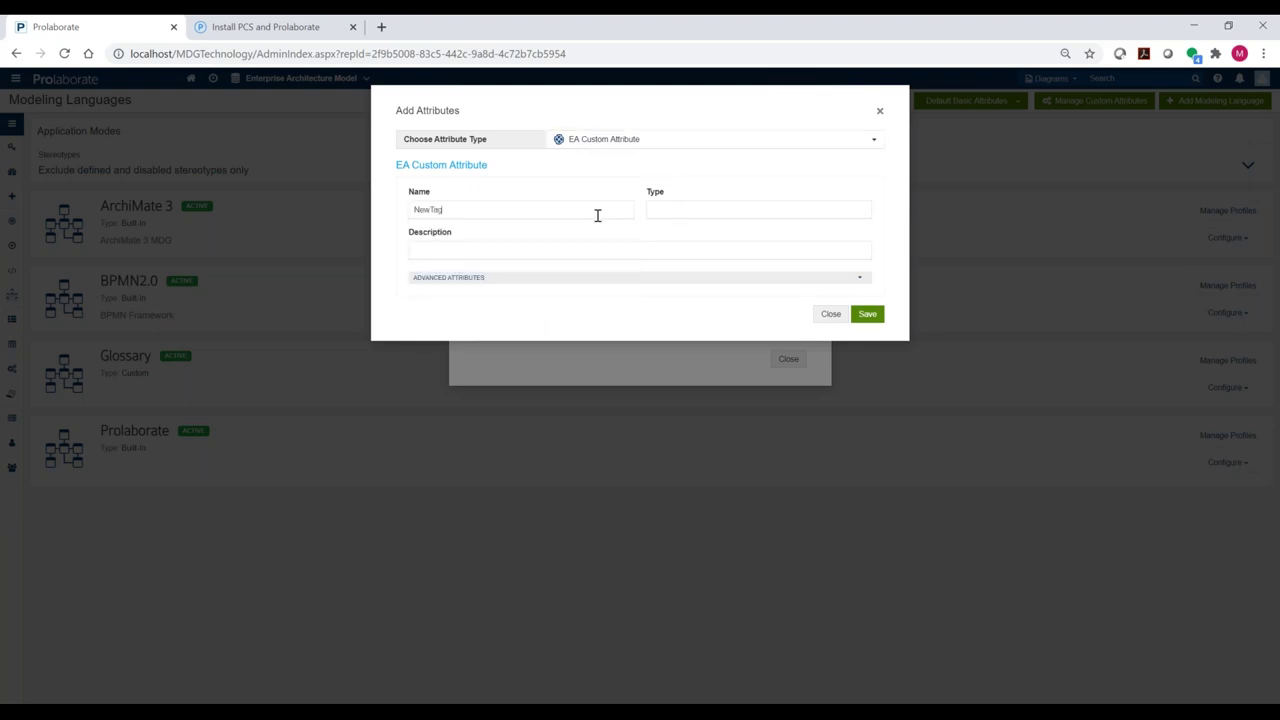
pyautogui.click(666, 207)
pyautogui.write('En')
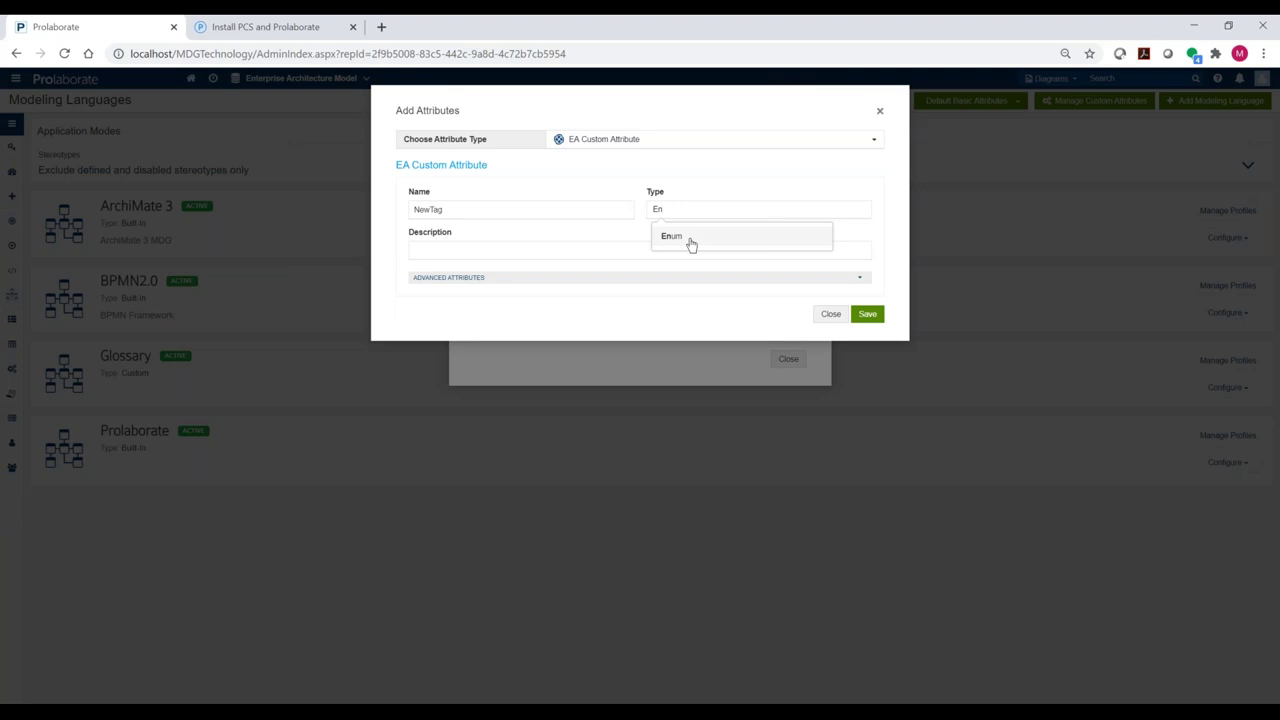
pyautogui.press('Escape')
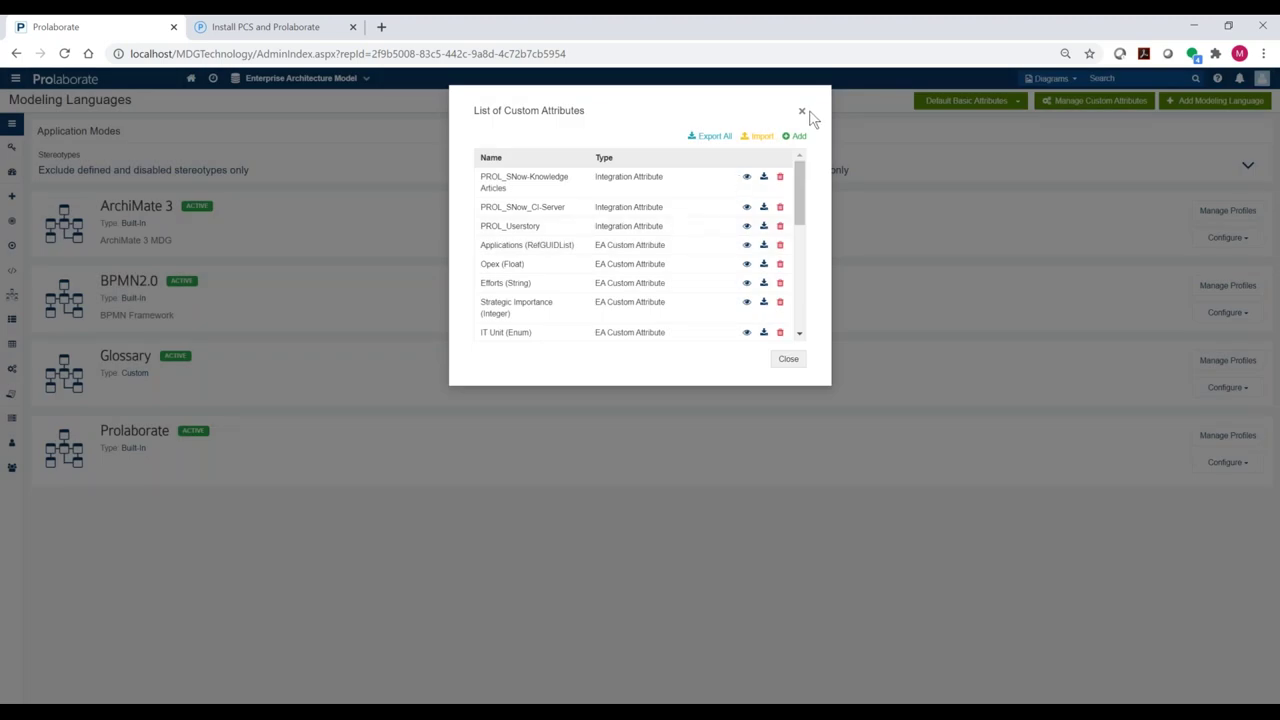
pyautogui.click(801, 112)
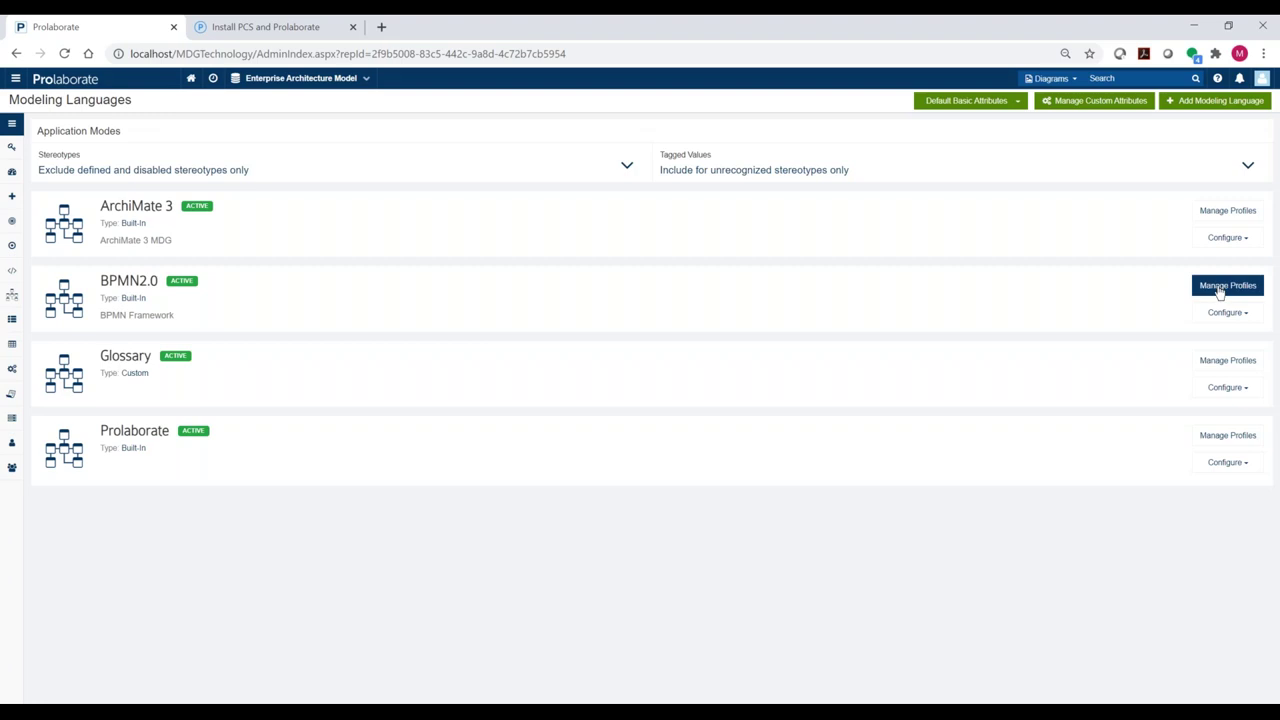
# Open the attribute configuration of the BPMN2.0::Activity stereotype in the Default Profile of the BPMN2.0 modeling language
pyautogui.click(1219, 289)
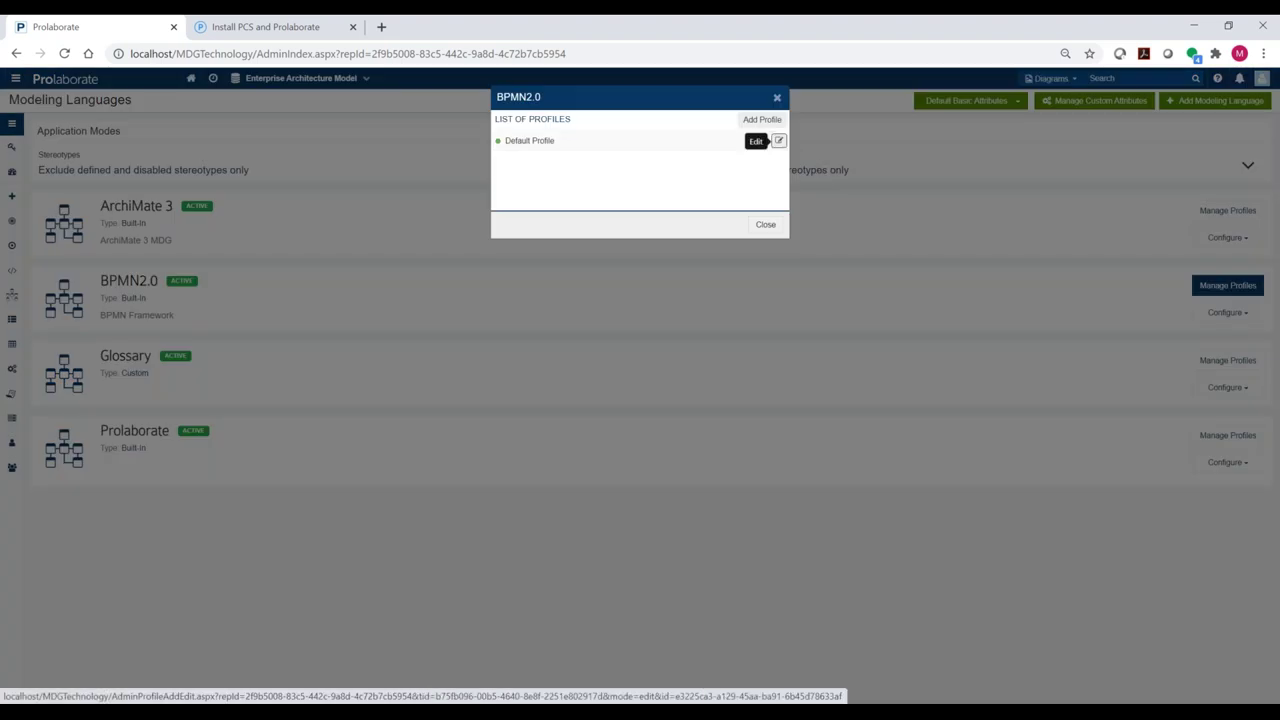
pyautogui.click(779, 141)
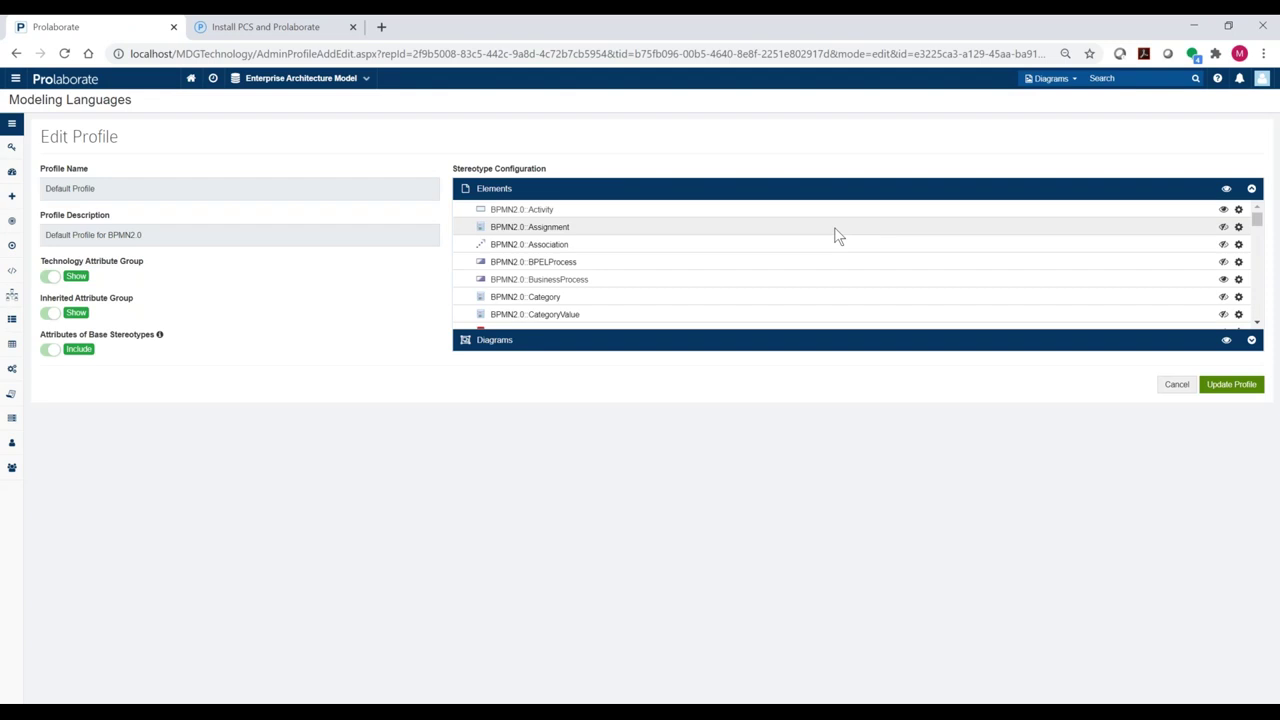
pyautogui.click(1239, 211)
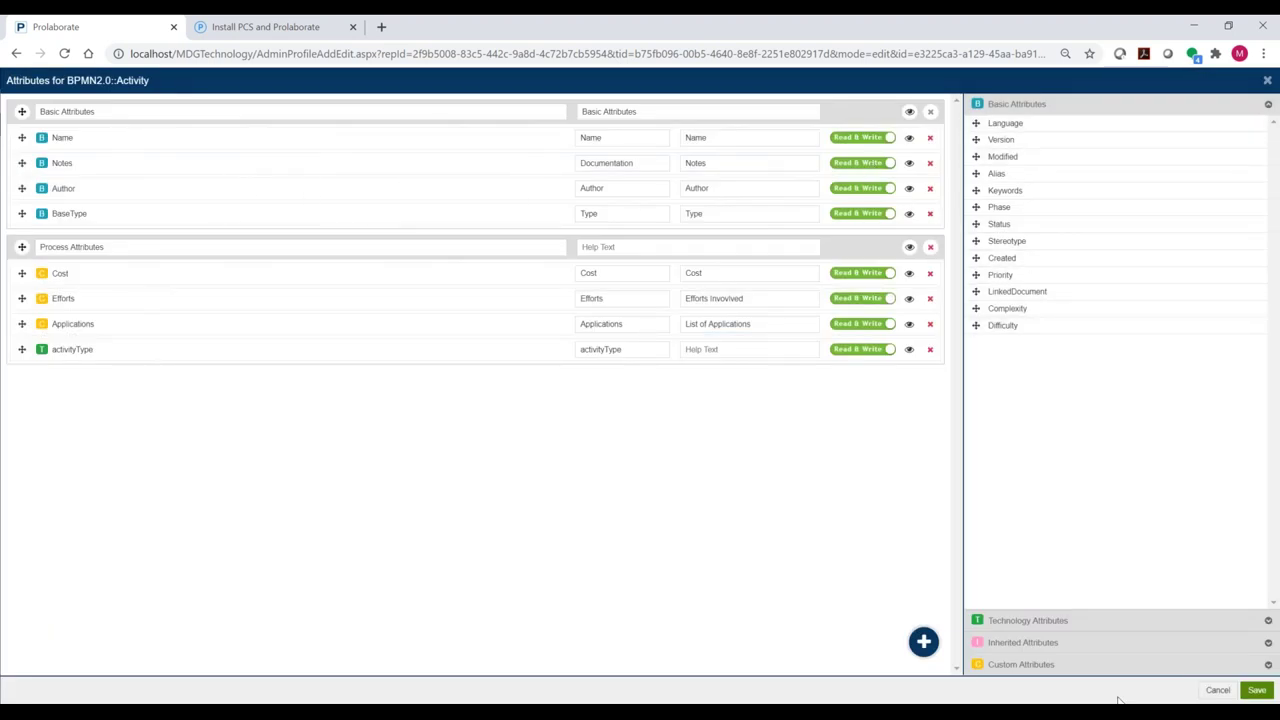
# Try to add the adHoc technology attribute to the Process Attributes group of BPMN2.0::Activity
pyautogui.click(1047, 620)
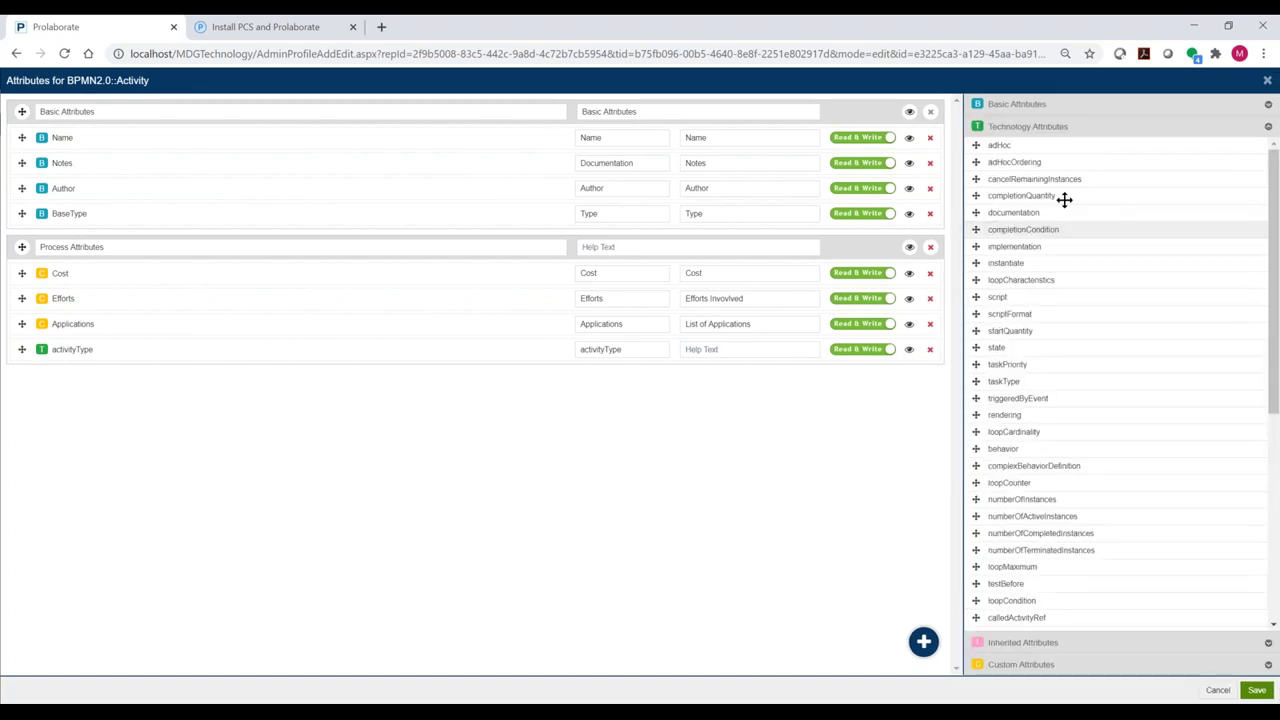
pyautogui.scroll(-5, 1053, 330)
pyautogui.scroll(-4, 1050, 400)
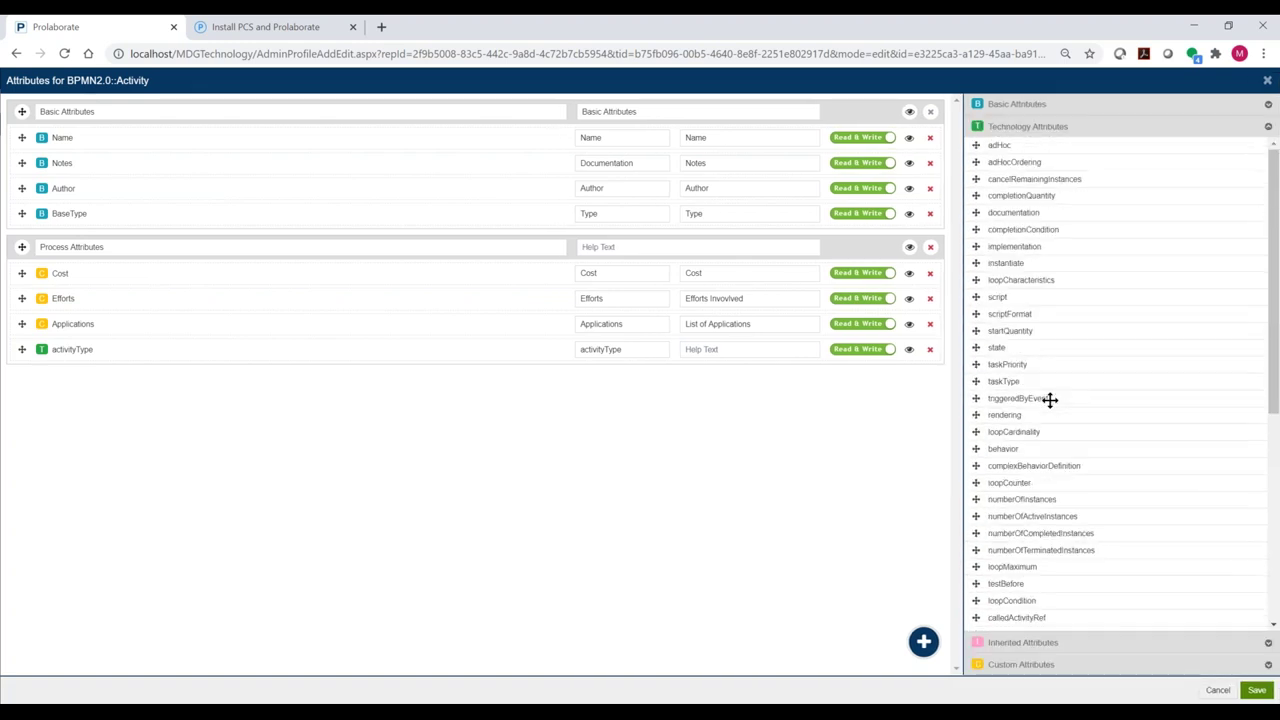
pyautogui.scroll(7, 1050, 400)
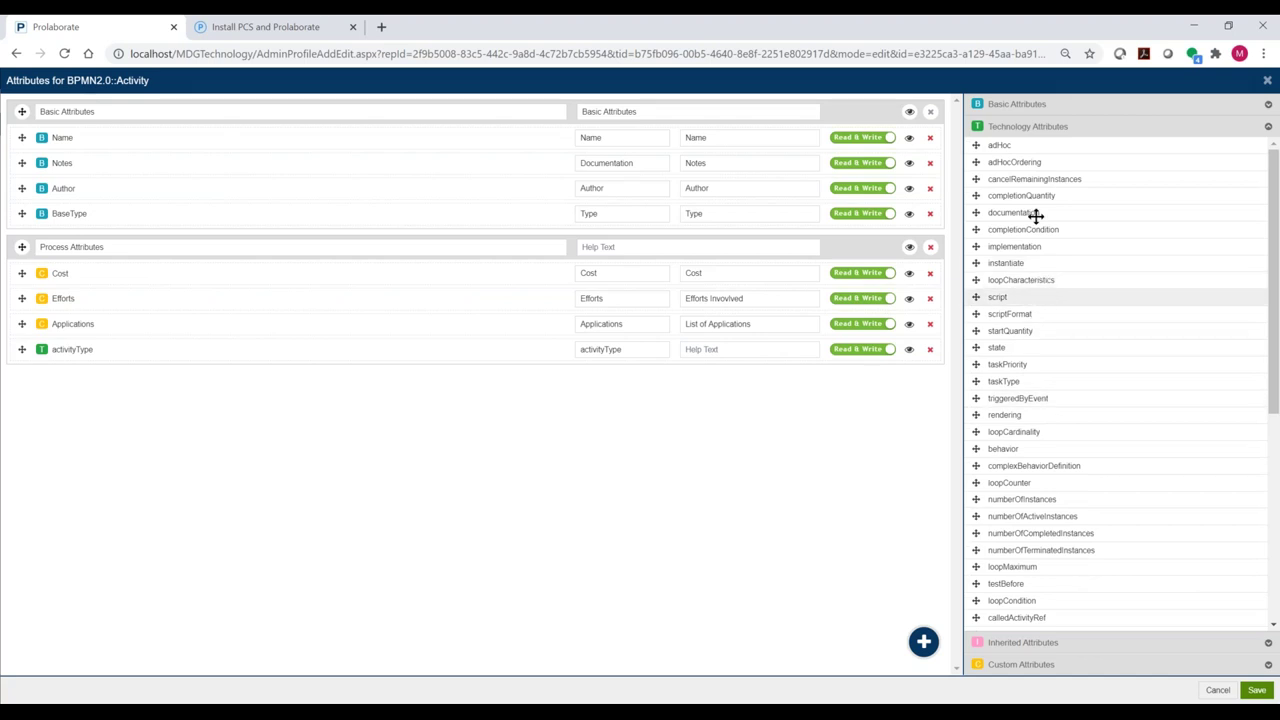
pyautogui.moveTo(1049, 151); pyautogui.dragTo(617, 330)
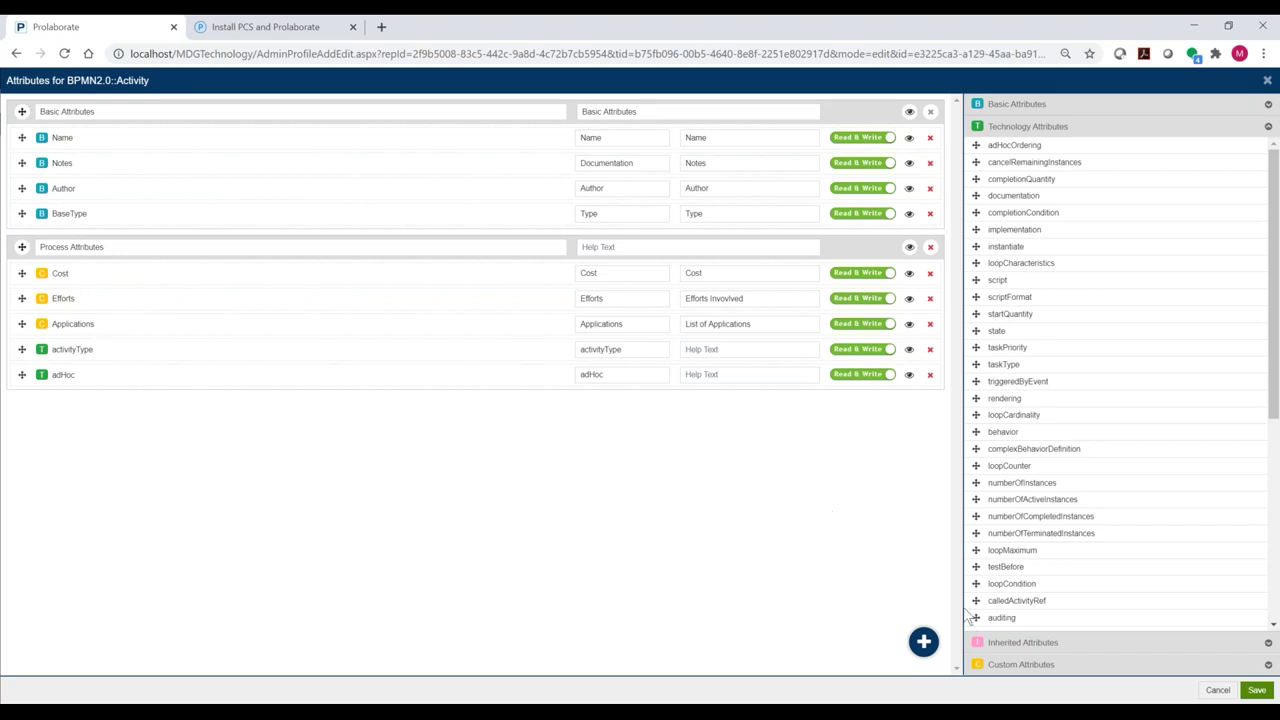
# Show the available custom attributes, and leave the Activity attribute configuration and the Default Profile without saving
pyautogui.click(1021, 664)
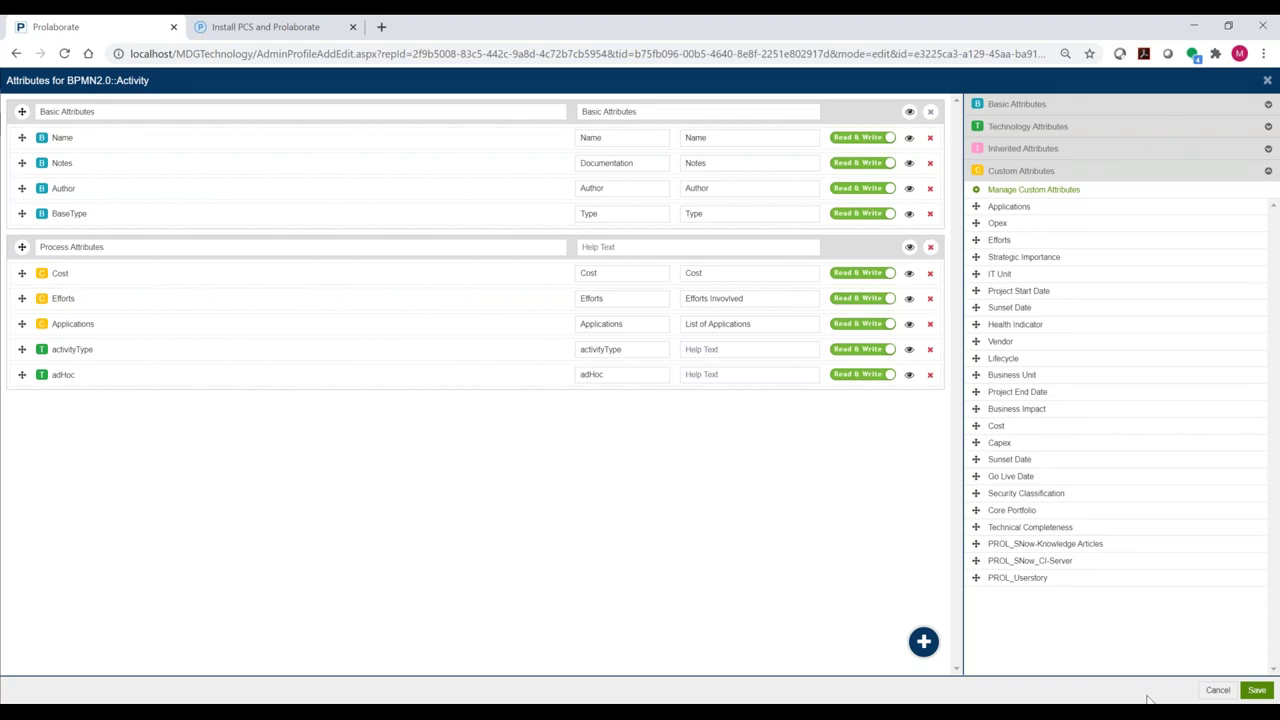
pyautogui.click(1220, 691)
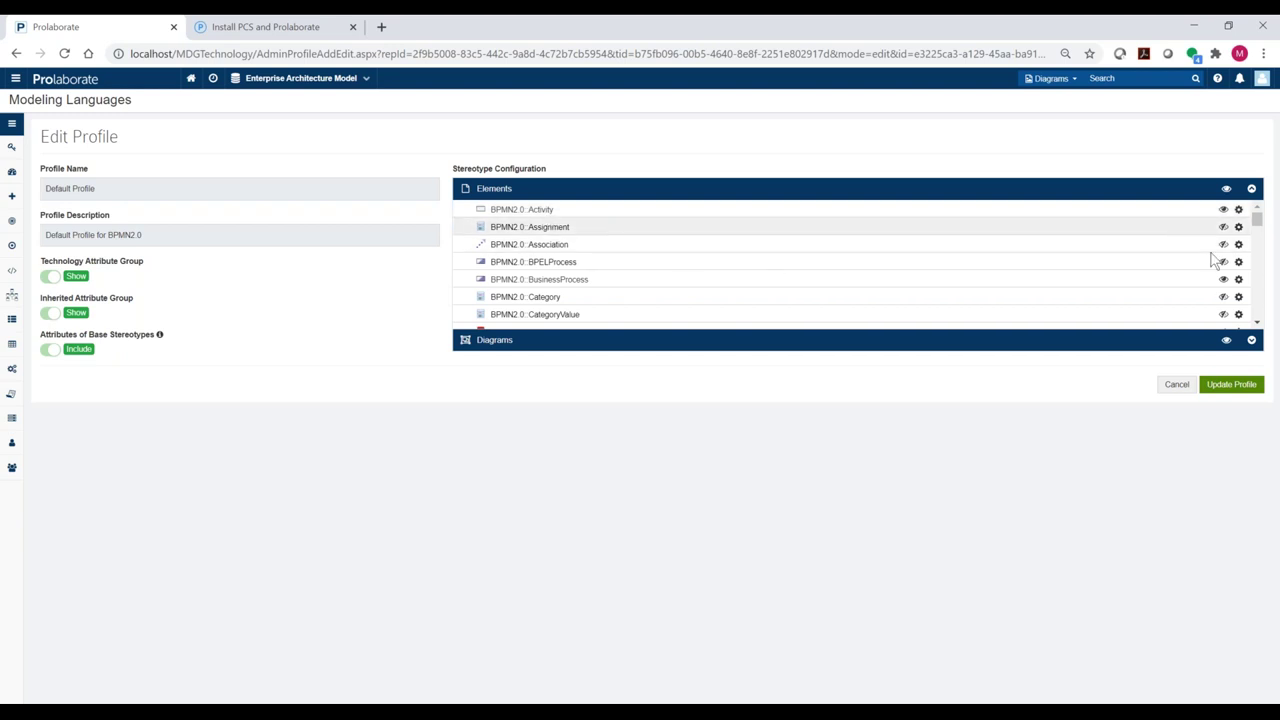
pyautogui.click(1180, 386)
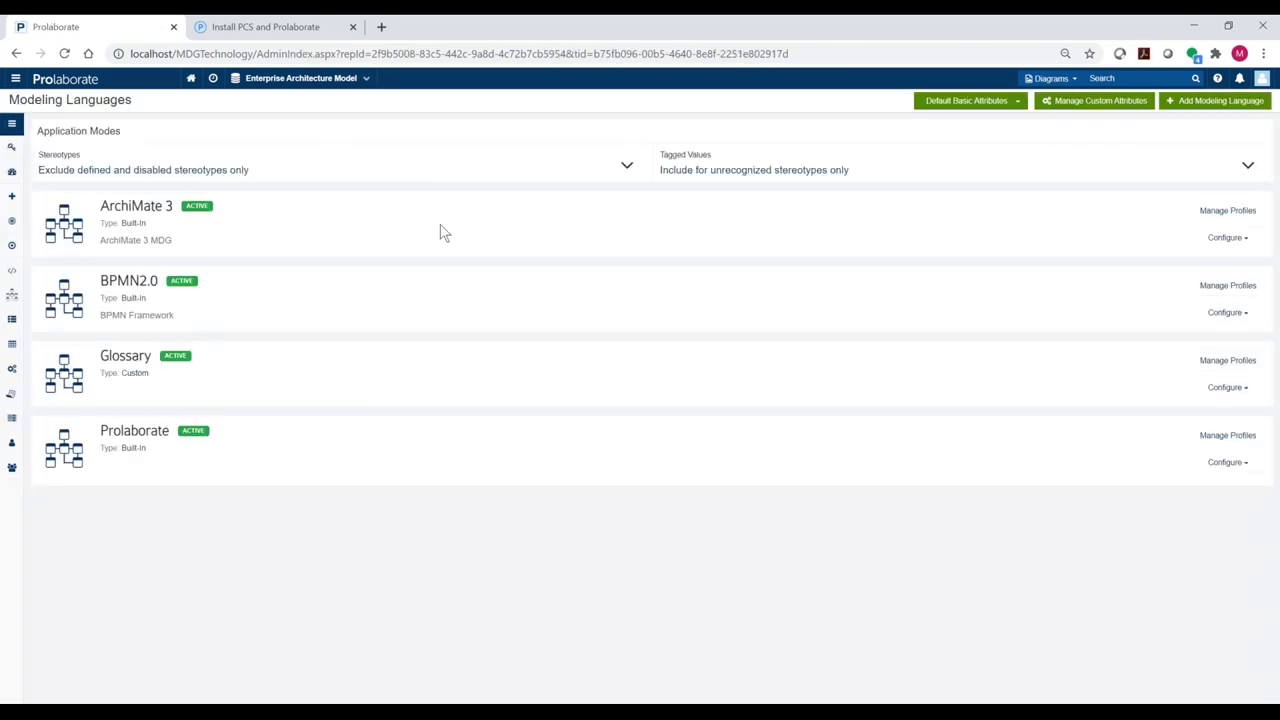
# Open the Launch Product diagram from the home dashboard, and display all attributes of the Plan Product Commercialization activity
pyautogui.click(185, 83)
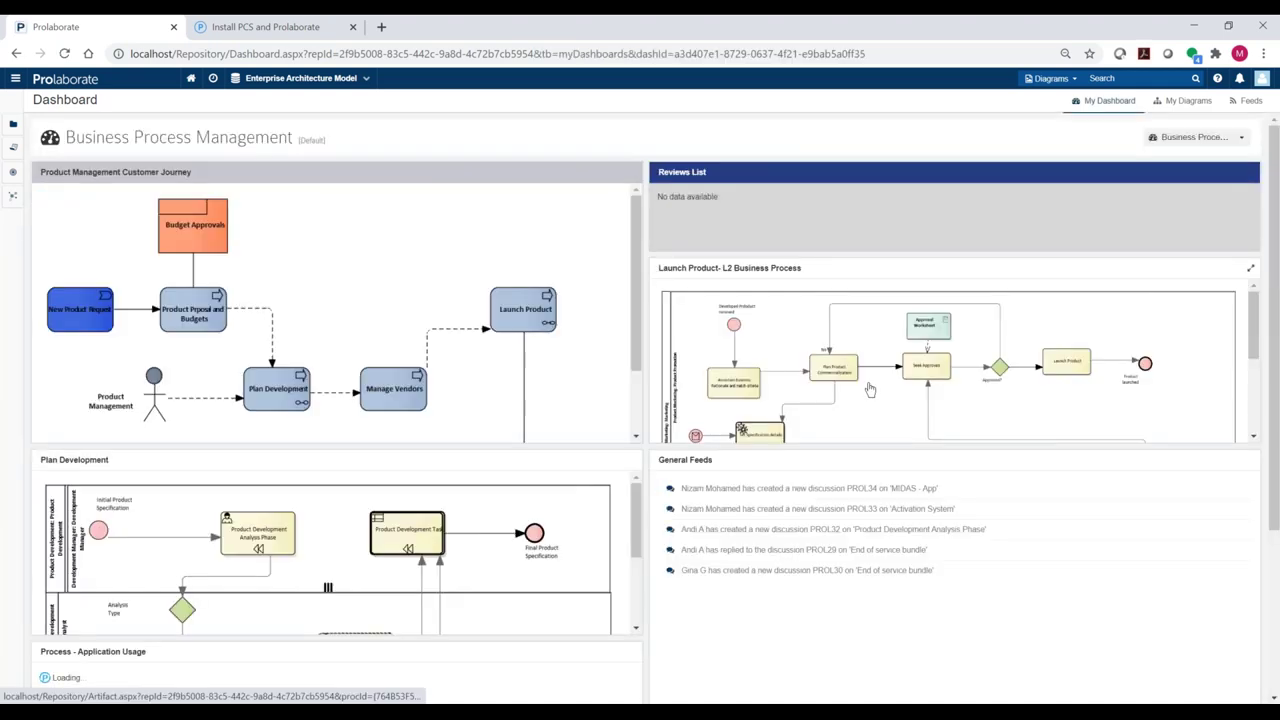
pyautogui.click(870, 390)
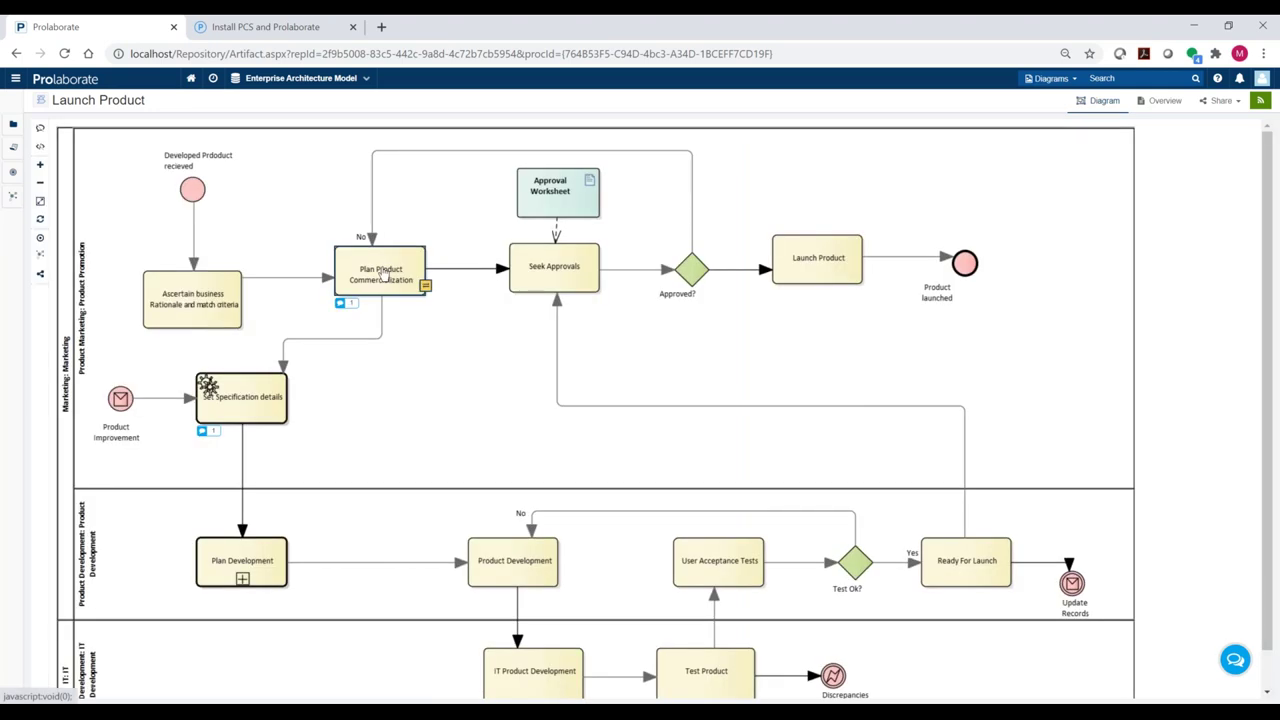
pyautogui.click(383, 276)
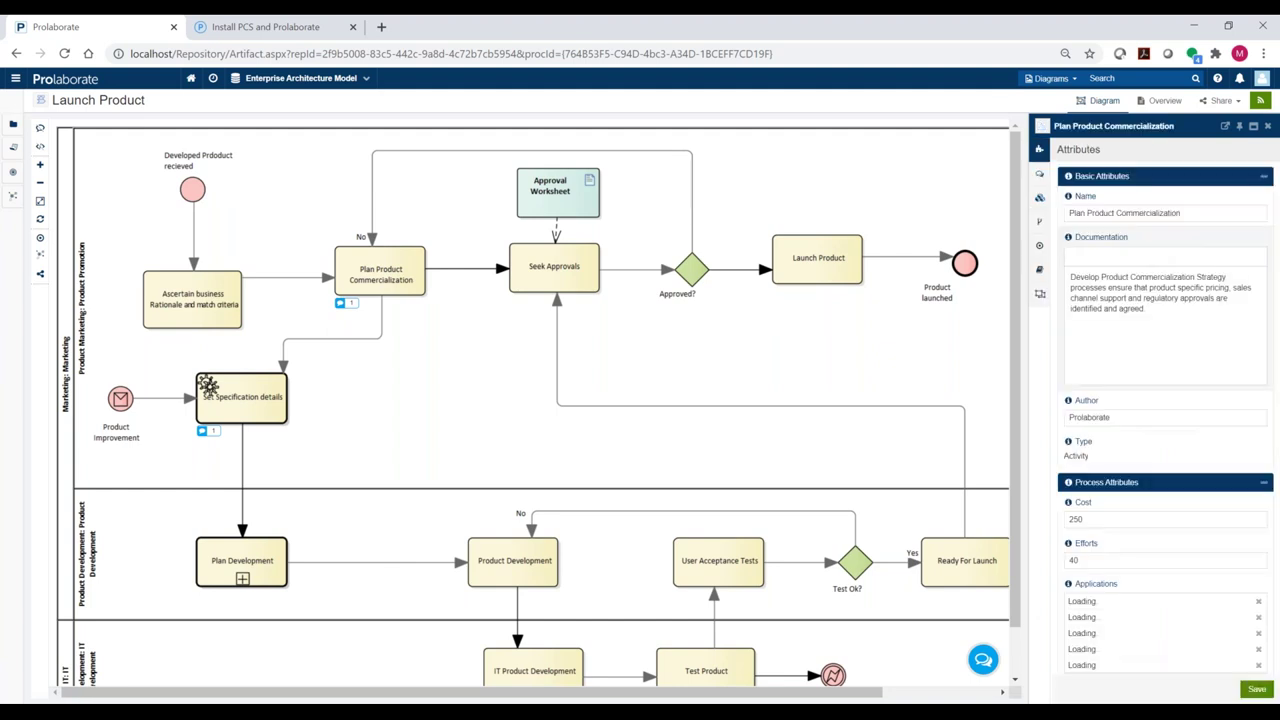
pyautogui.scroll(-1, 1230, 492)
pyautogui.scroll(-1, 1160, 520)
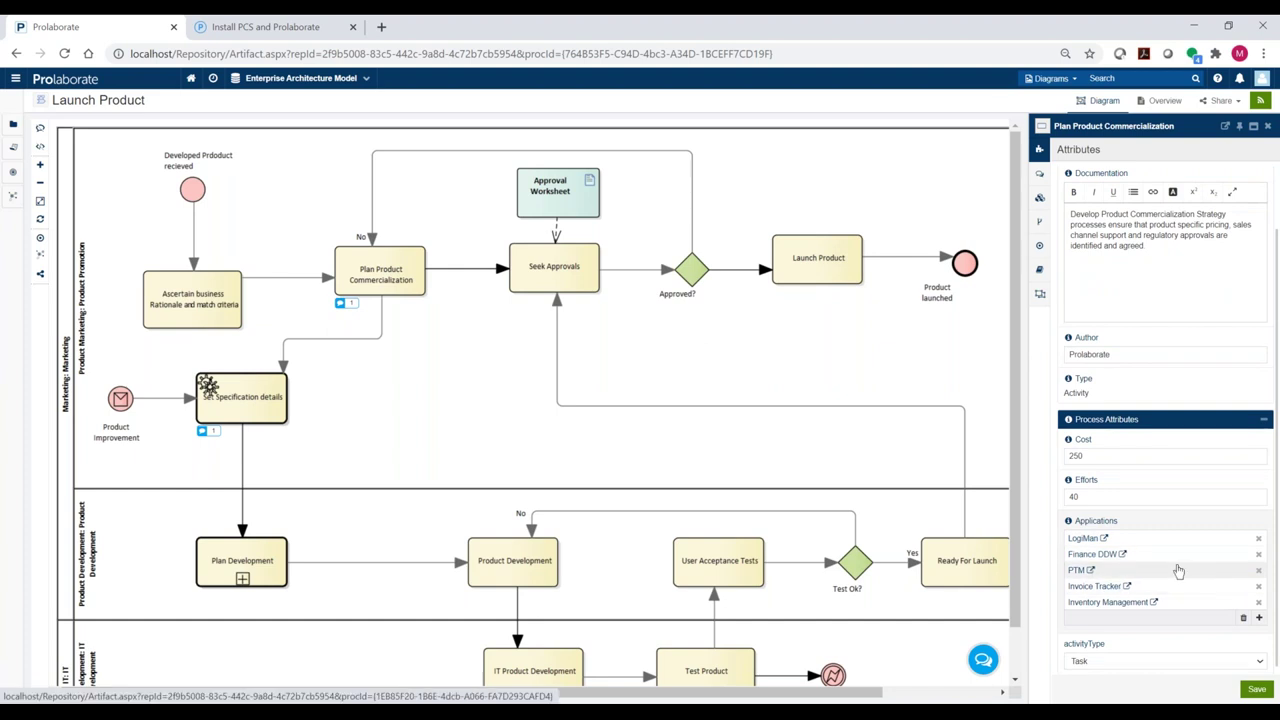
# Look at the linked Finance DDW application and at the activityType options of the Plan Product Commercialization activity
pyautogui.click(1124, 555)
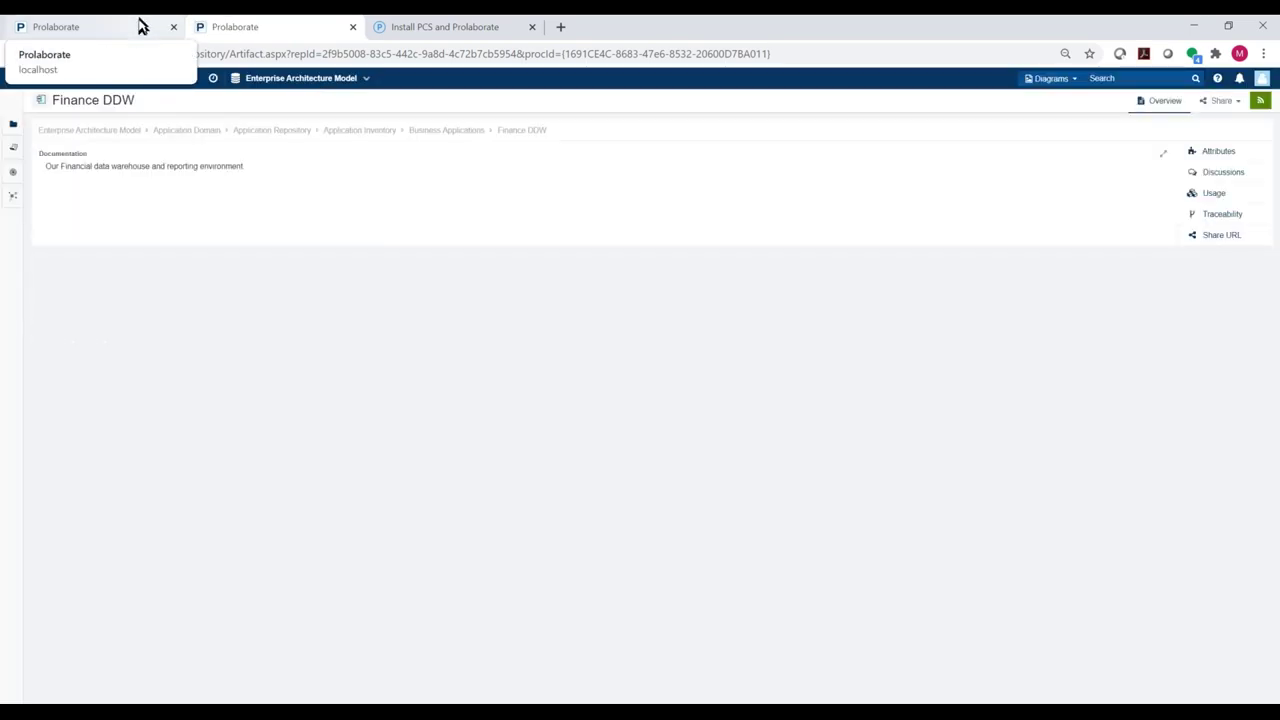
pyautogui.click(140, 24)
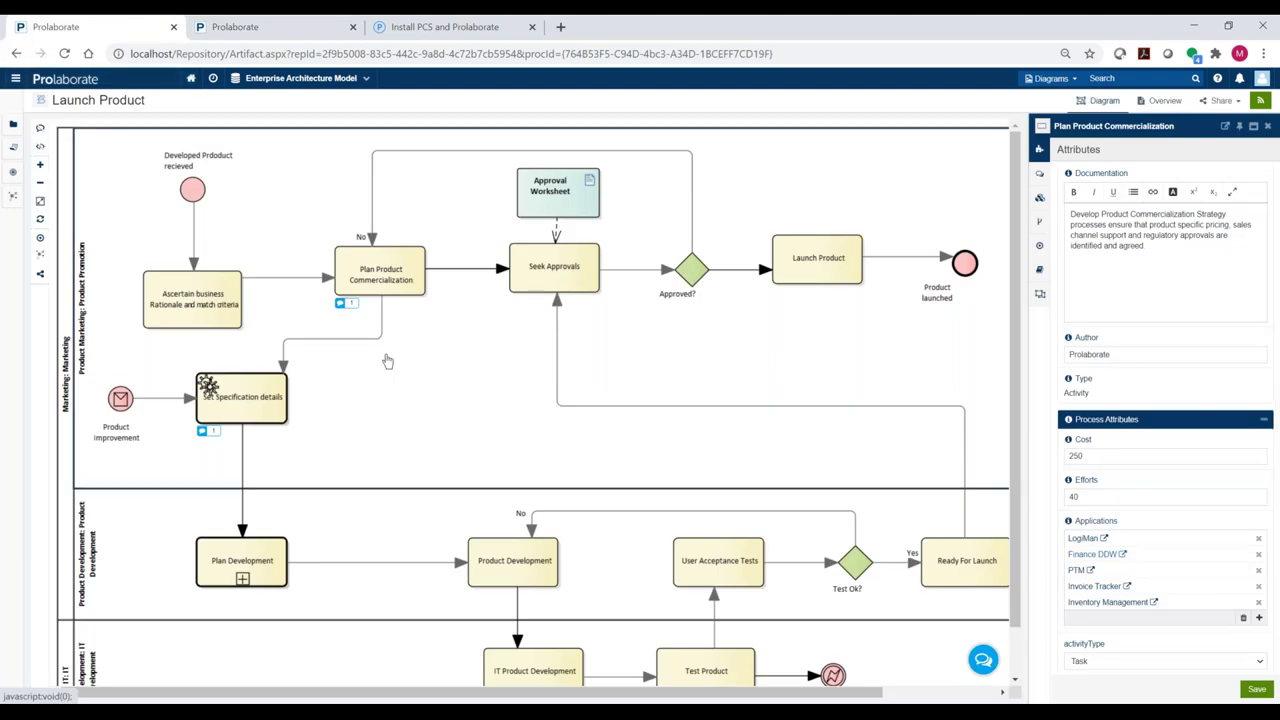
pyautogui.click(1124, 571)
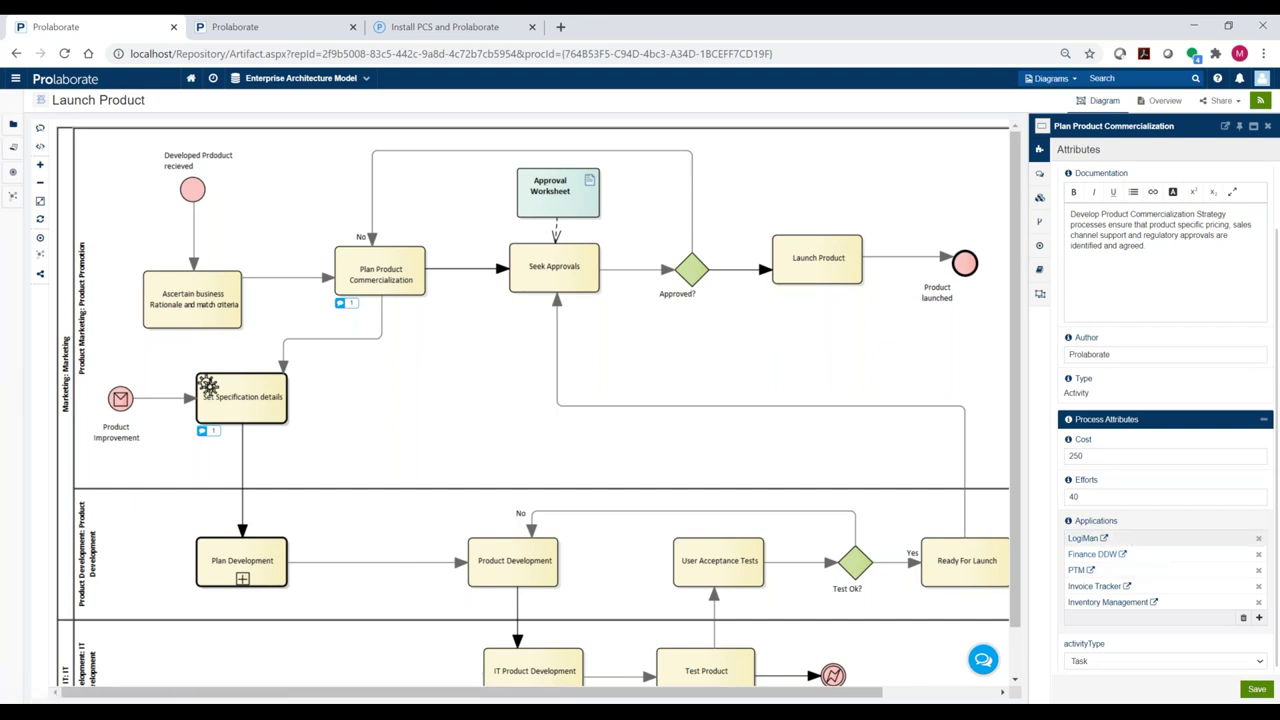
pyautogui.click(1136, 660)
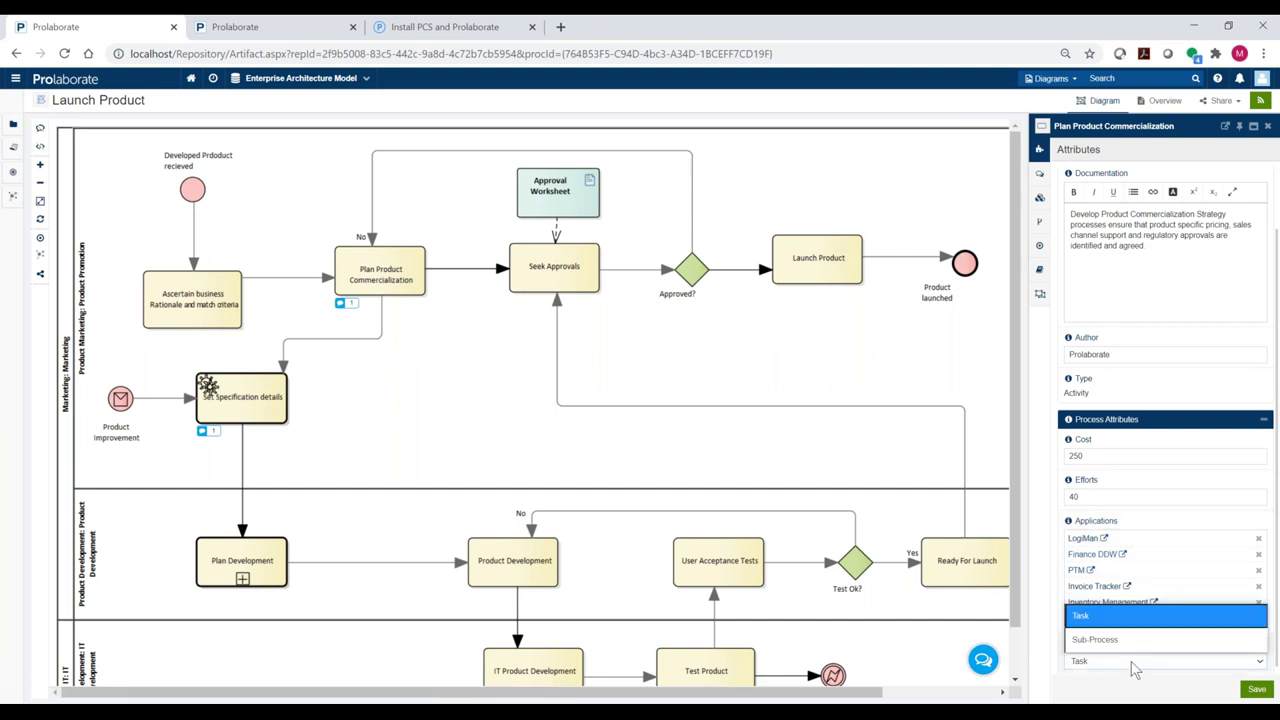
pyautogui.click(1137, 690)
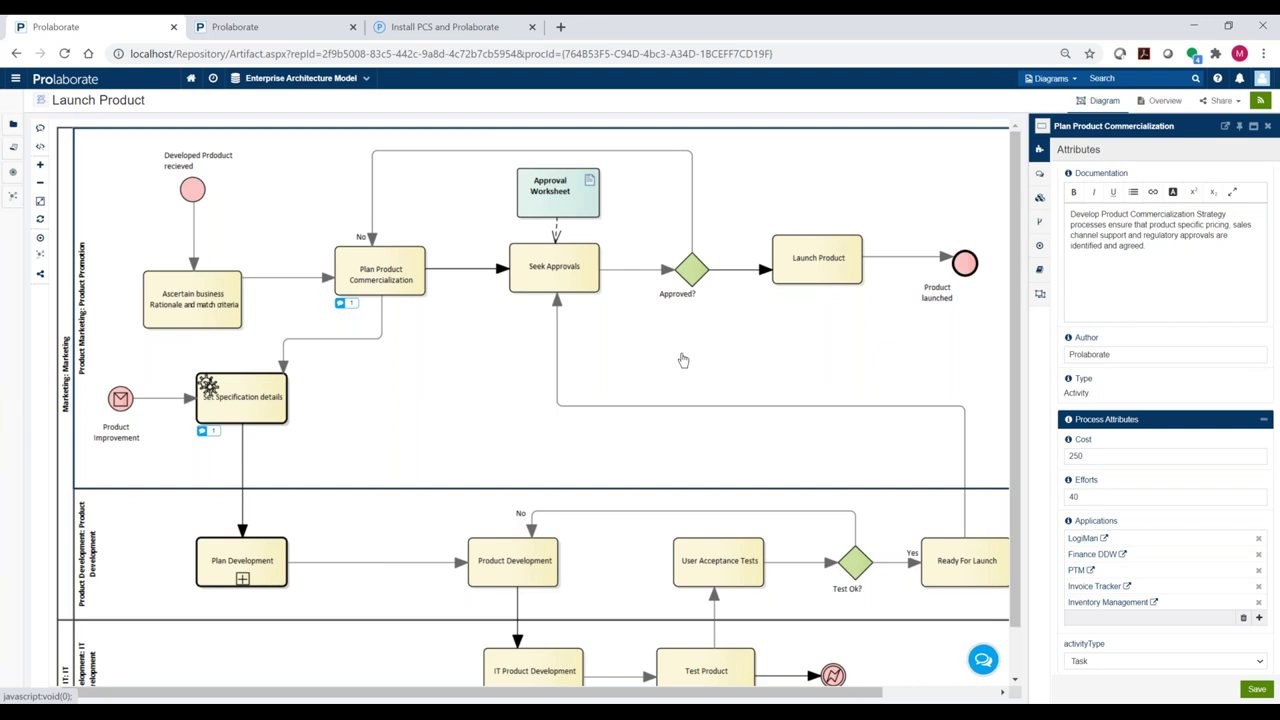
# Open prolaborate.sparxsystems.com in a new browser tab, and go to the site's customers page
pyautogui.click(566, 27)
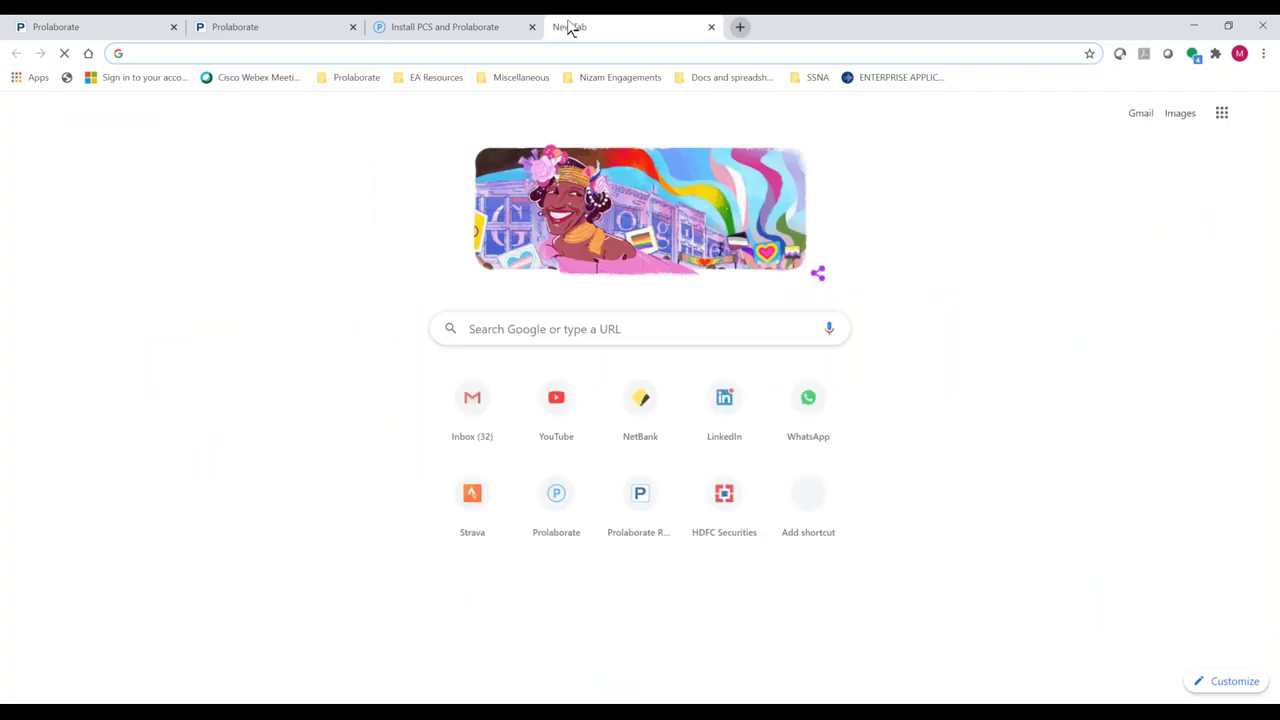
pyautogui.write('p')
pyautogui.press('Return')
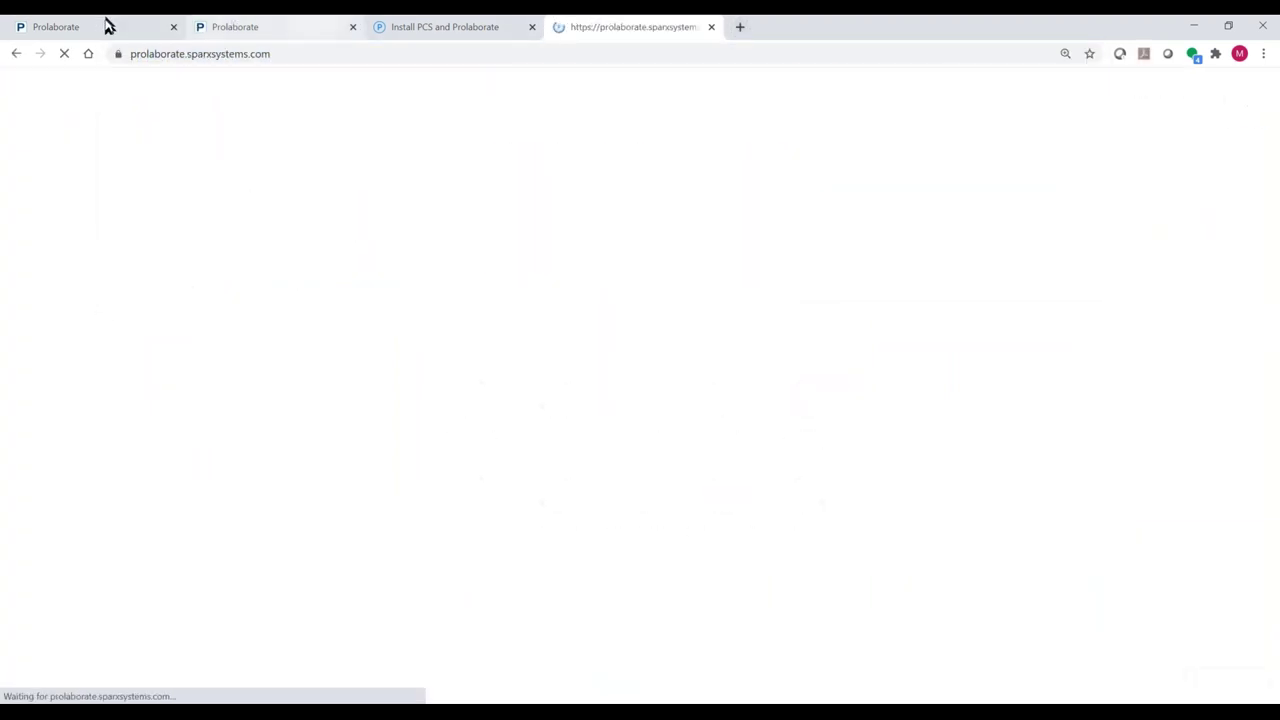
pyautogui.click(108, 25)
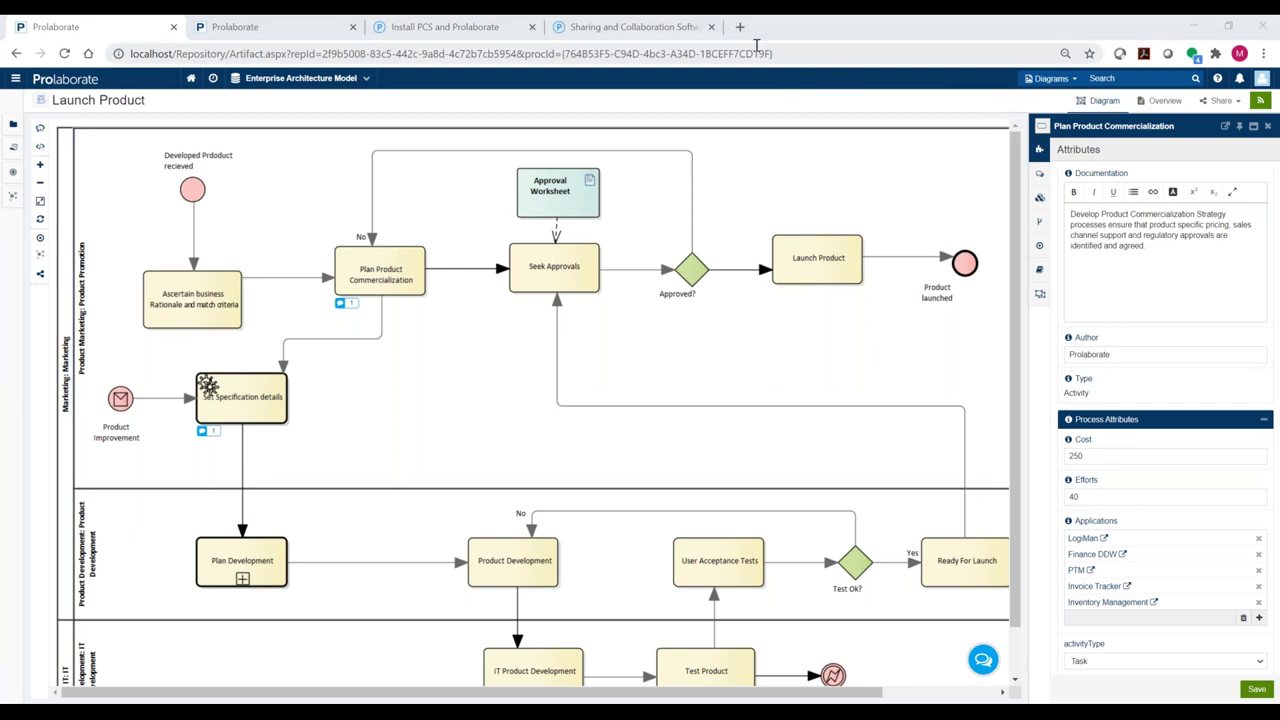
pyautogui.click(640, 33)
pyautogui.scroll(-1, 797, 376)
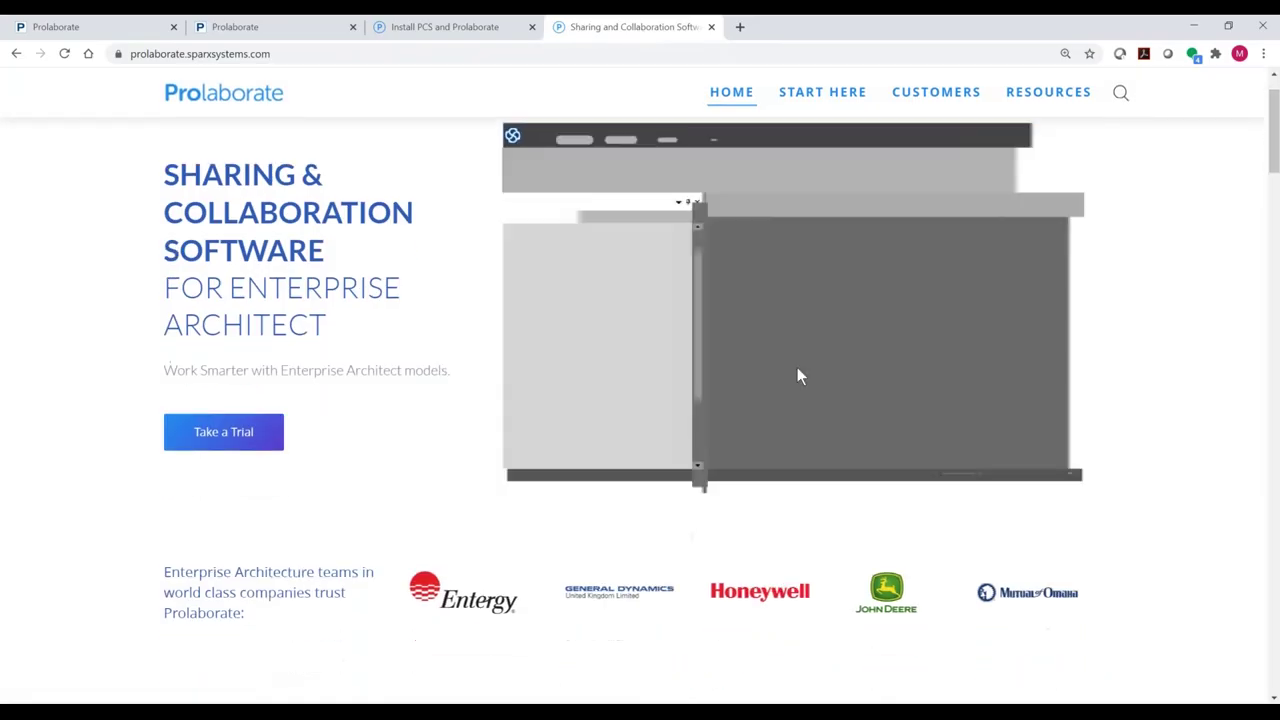
pyautogui.click(619, 590)
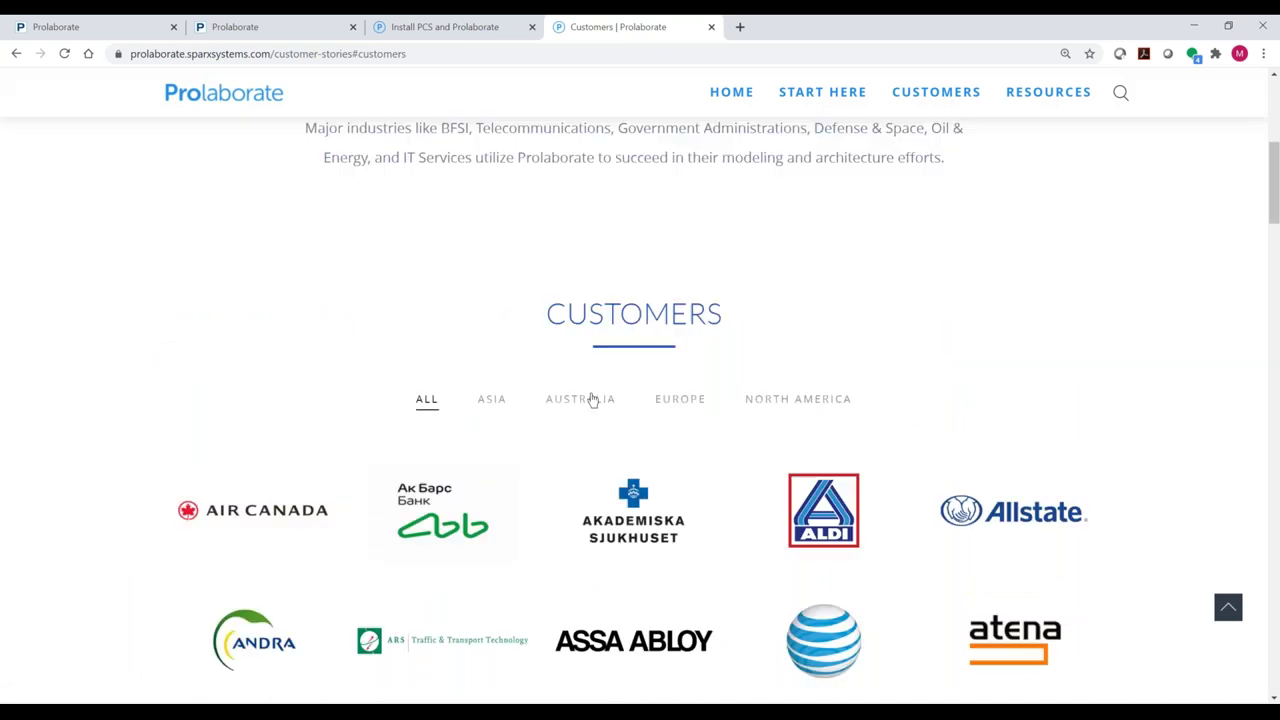
# Examine the logos of the organizations in the Customers section of the Prolaborate site
pyautogui.scroll(-7, 592, 400)
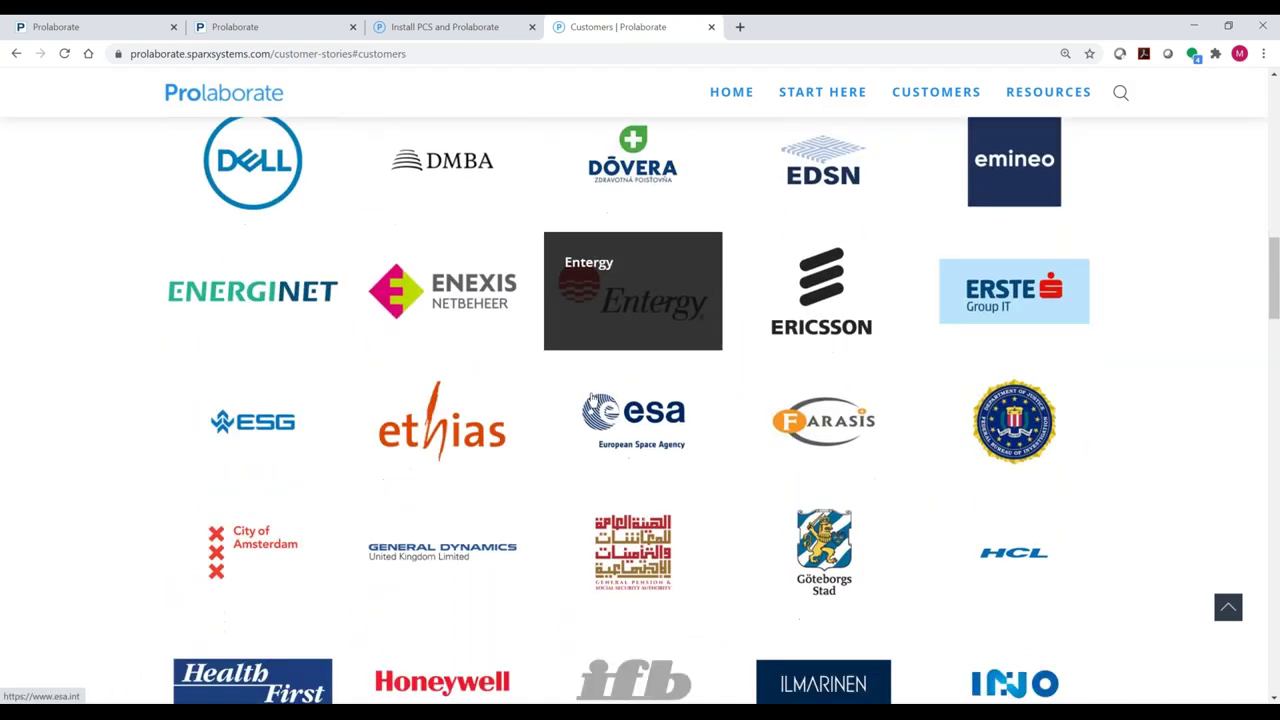
pyautogui.scroll(-5, 592, 400)
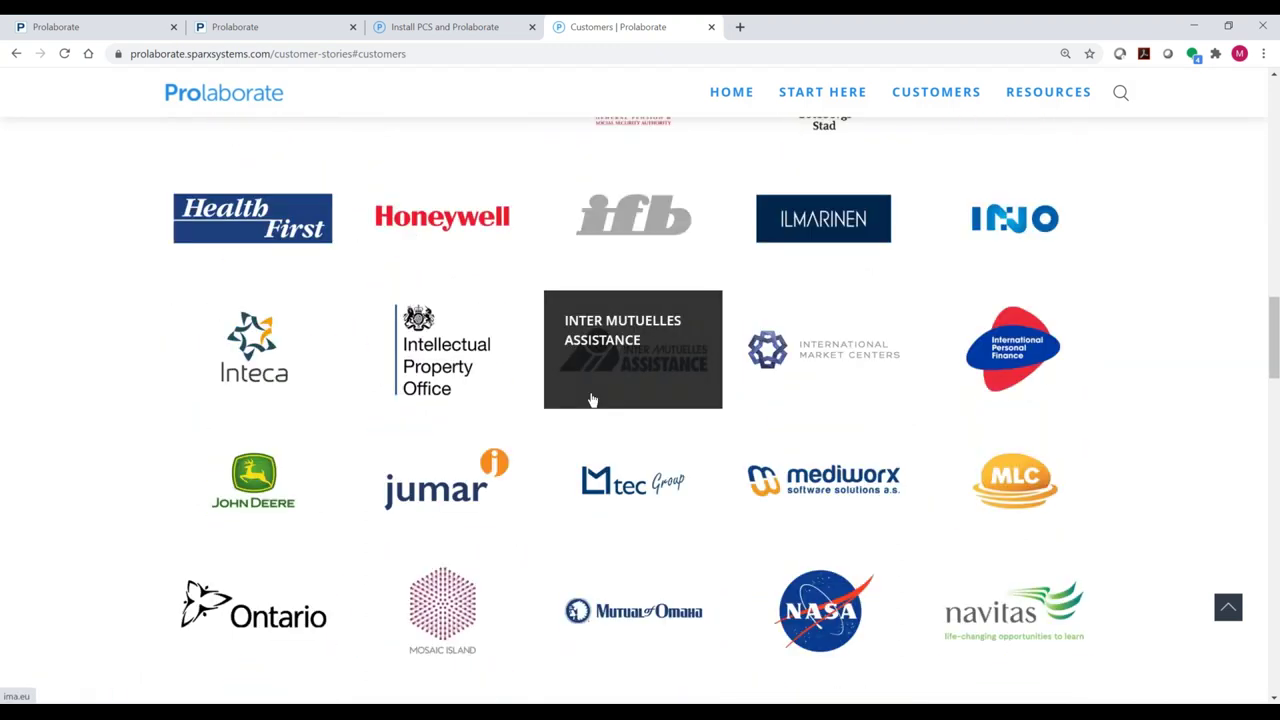
pyautogui.scroll(-1, 592, 400)
pyautogui.scroll(-1, 592, 400)
pyautogui.scroll(-1, 592, 400)
pyautogui.scroll(-1, 592, 400)
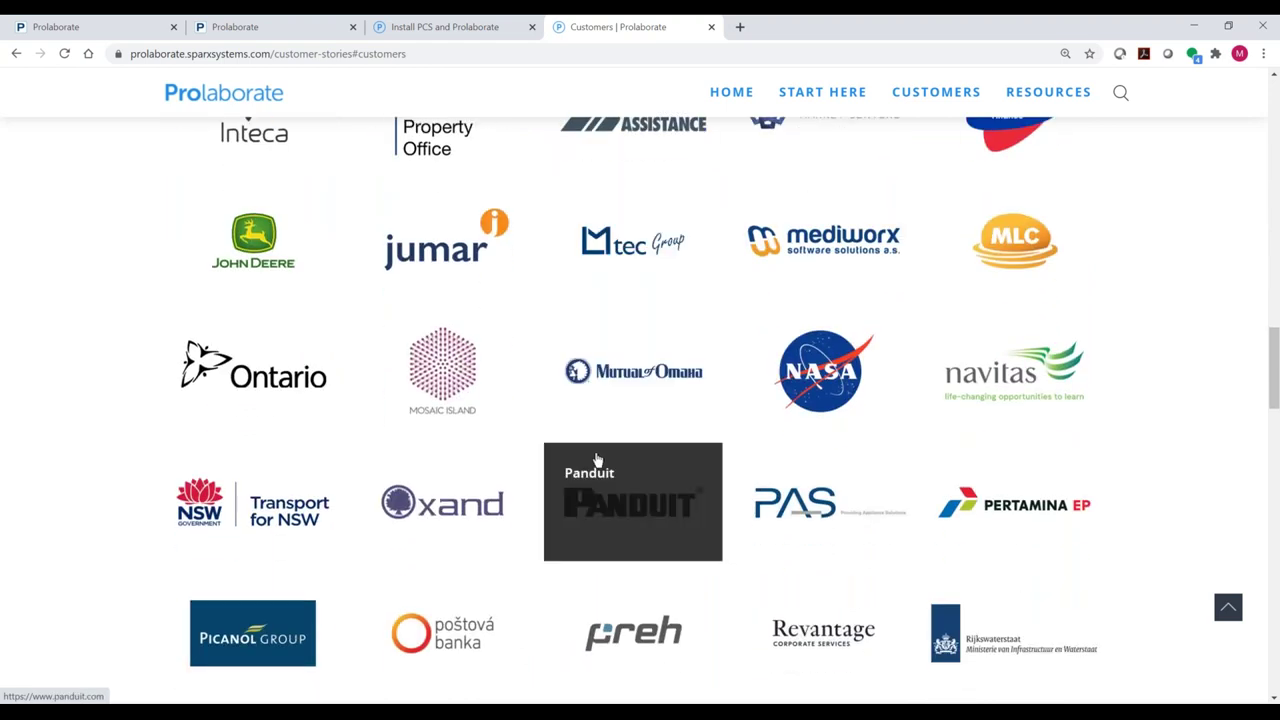
pyautogui.scroll(3, 596, 459)
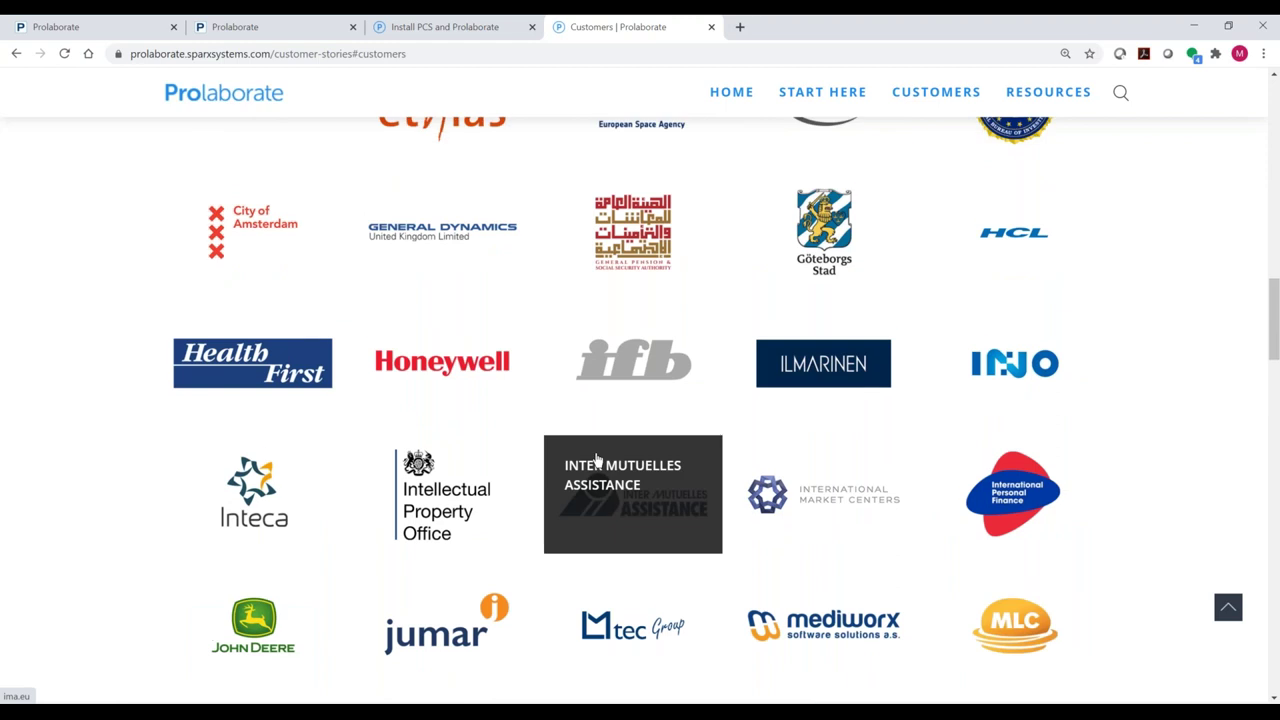
pyautogui.scroll(3, 597, 459)
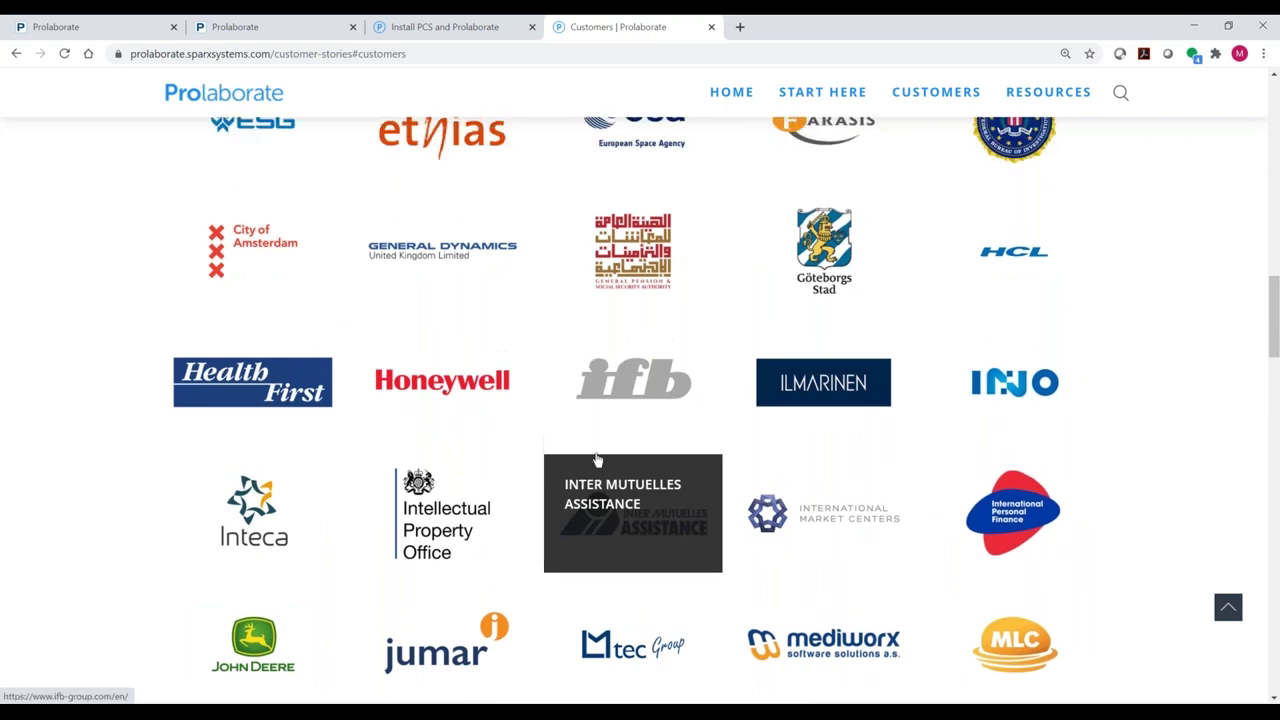
pyautogui.scroll(3, 597, 459)
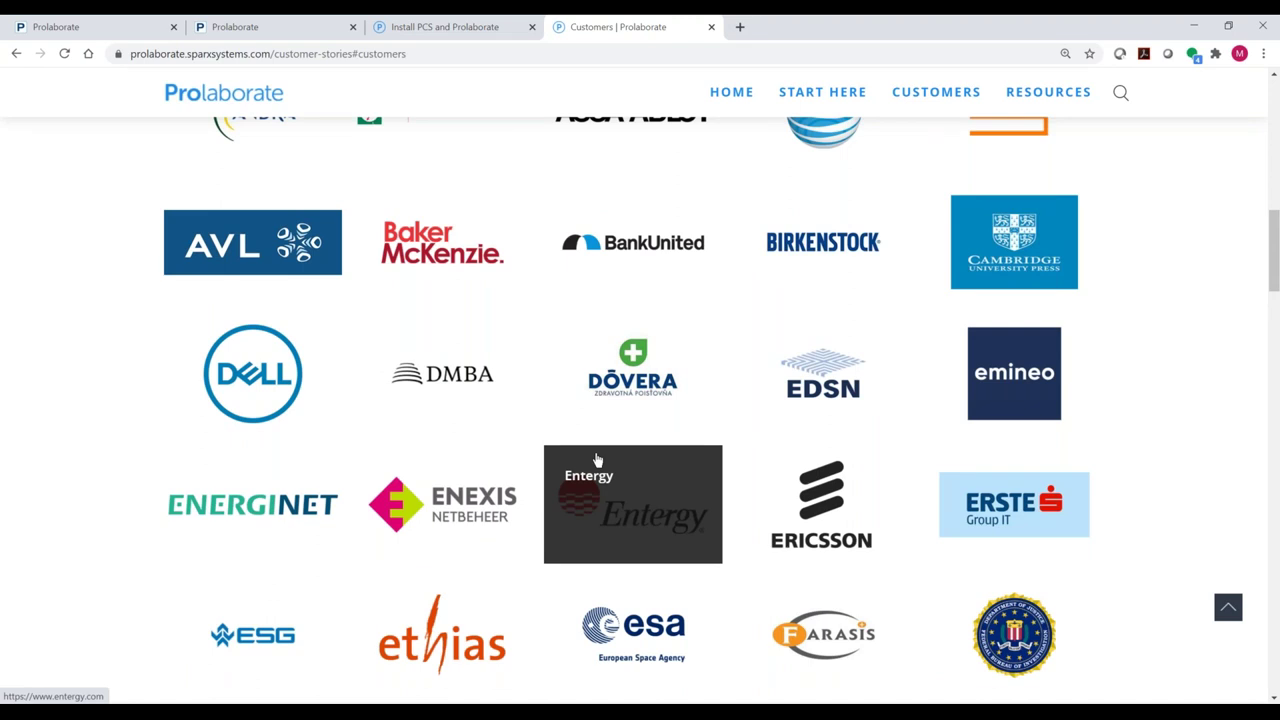
pyautogui.scroll(1, 597, 459)
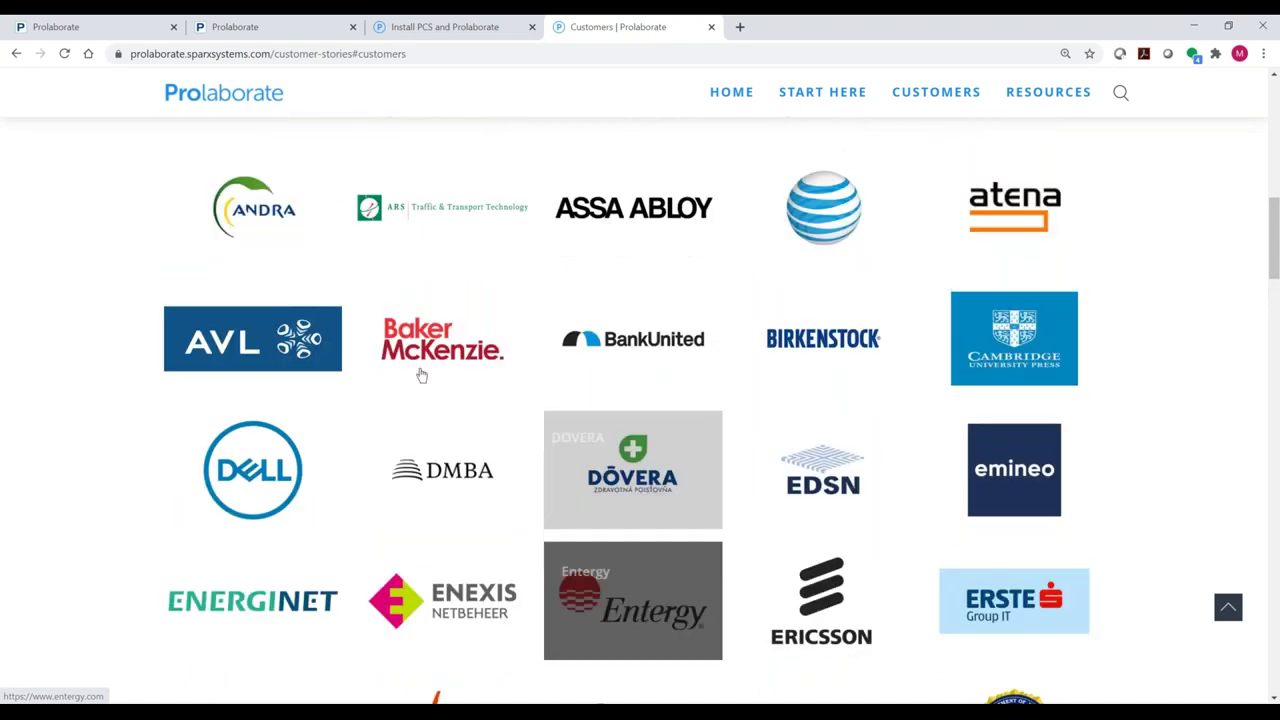
pyautogui.scroll(6, 1143, 450)
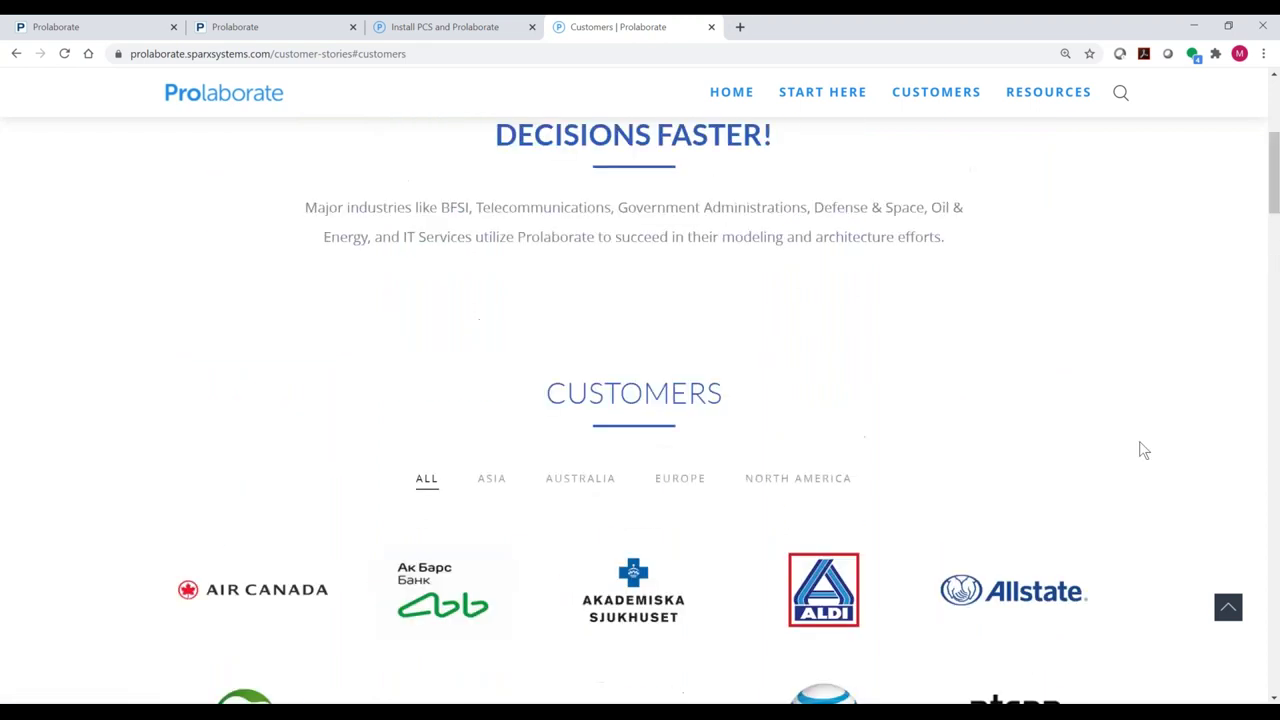
pyautogui.scroll(1, 1143, 450)
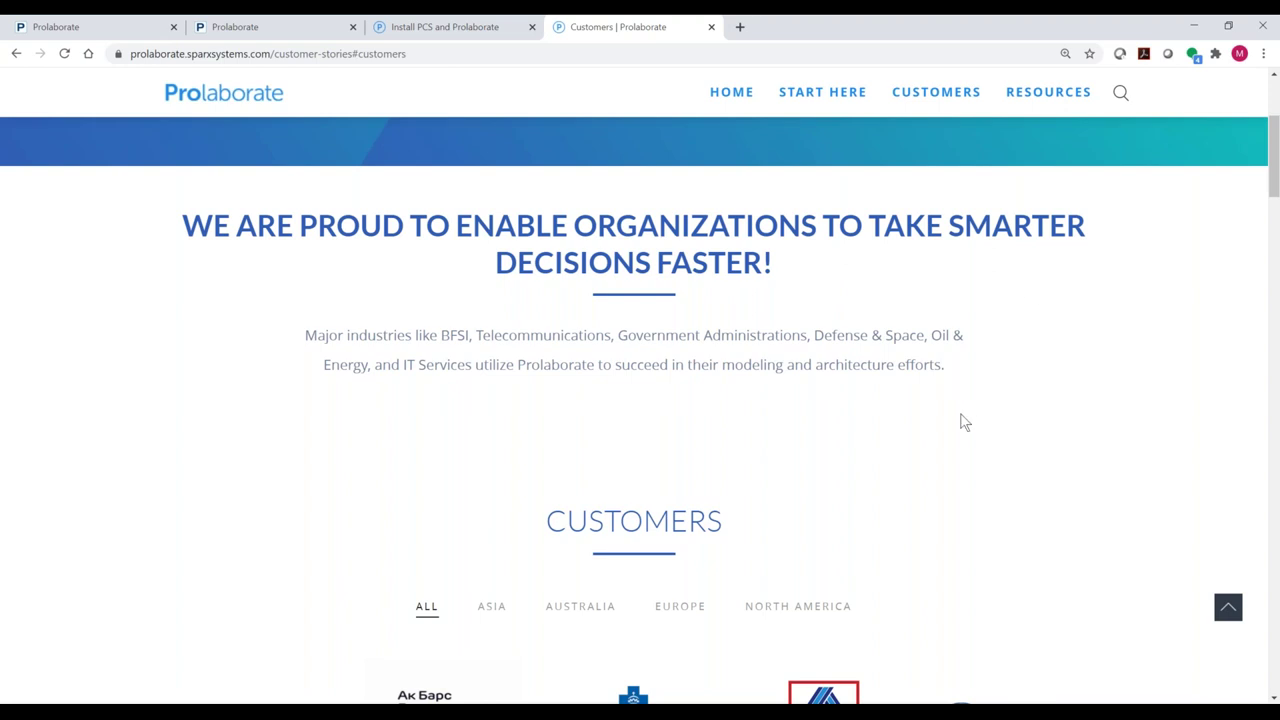
pyautogui.scroll(-3, 961, 421)
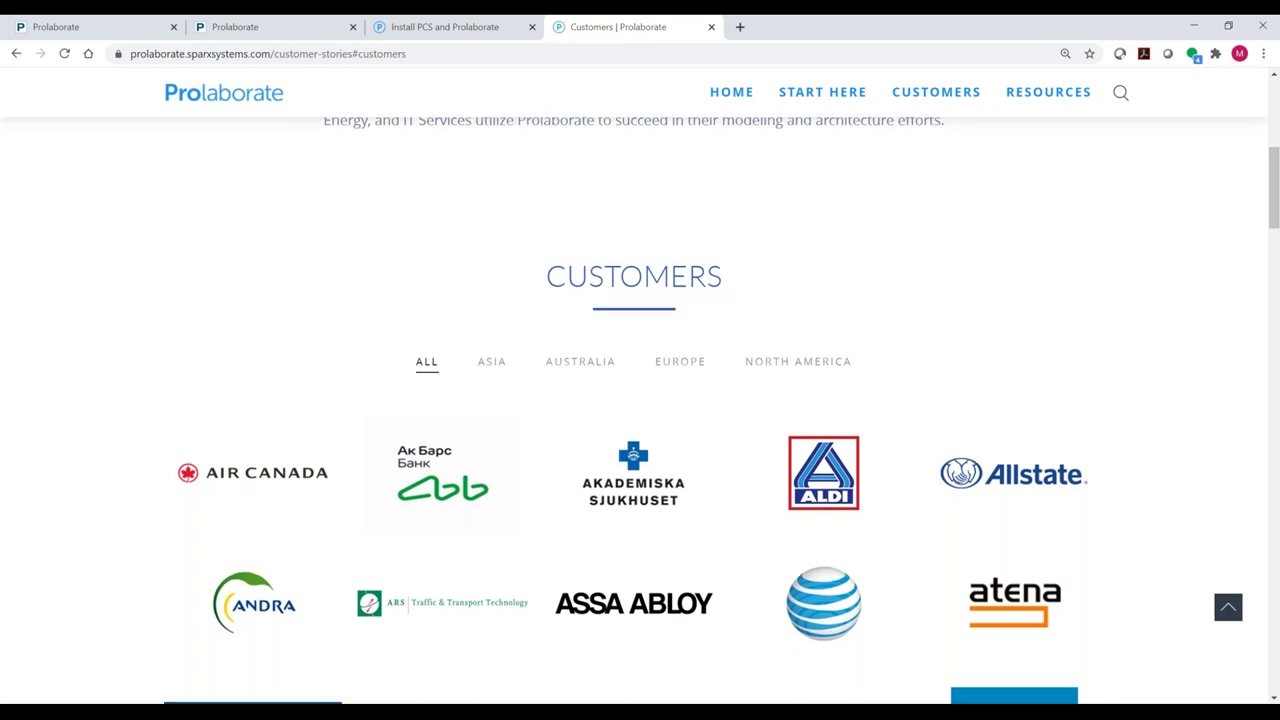
pyautogui.scroll(-3, 962, 421)
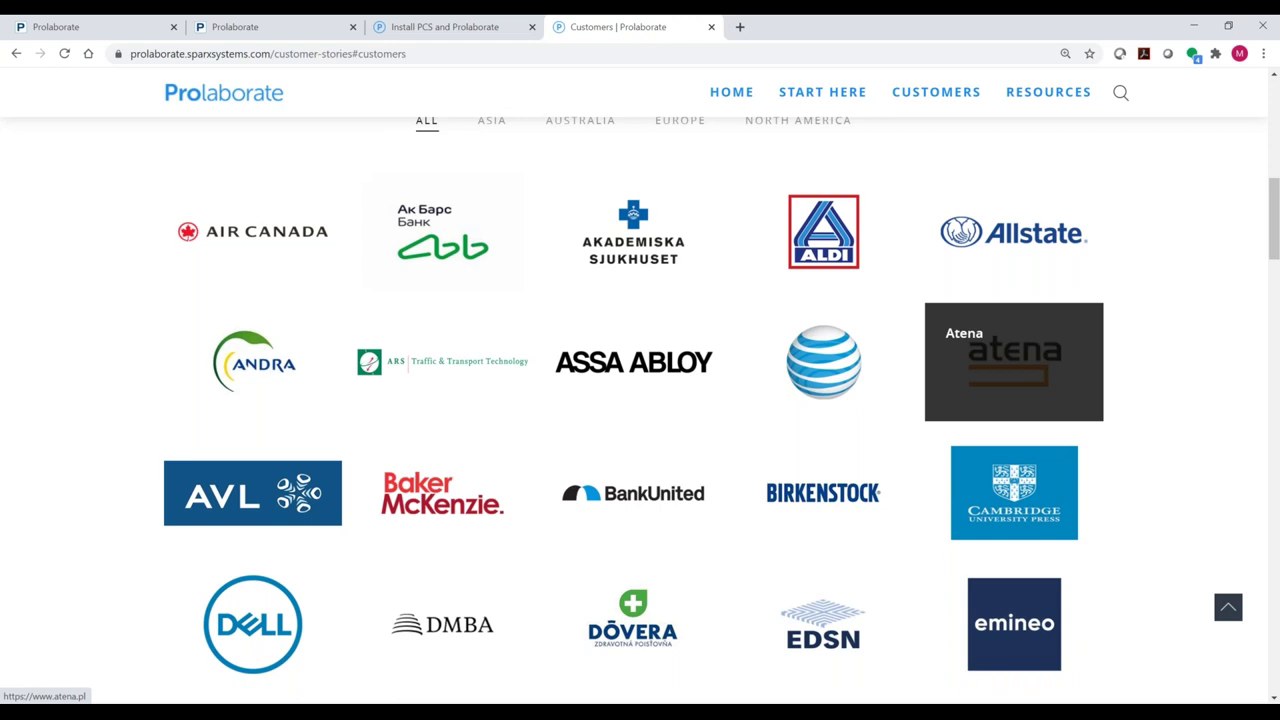
pyautogui.scroll(5, 1000, 380)
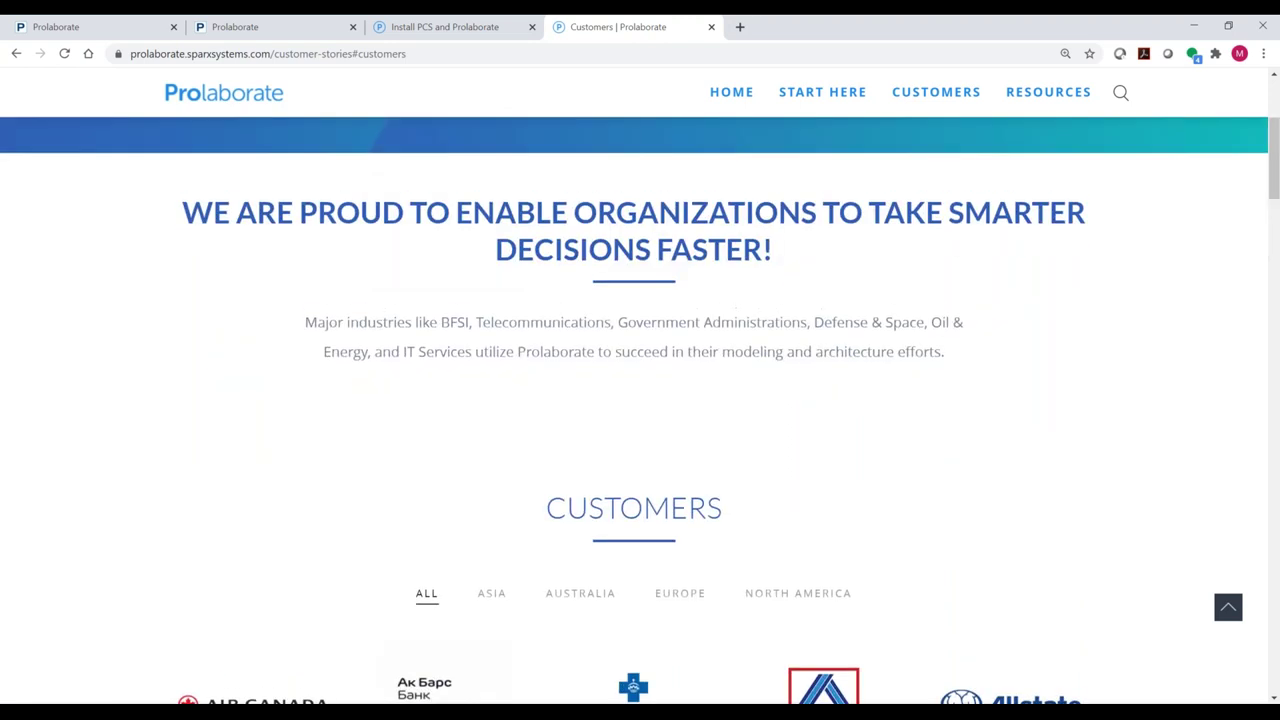